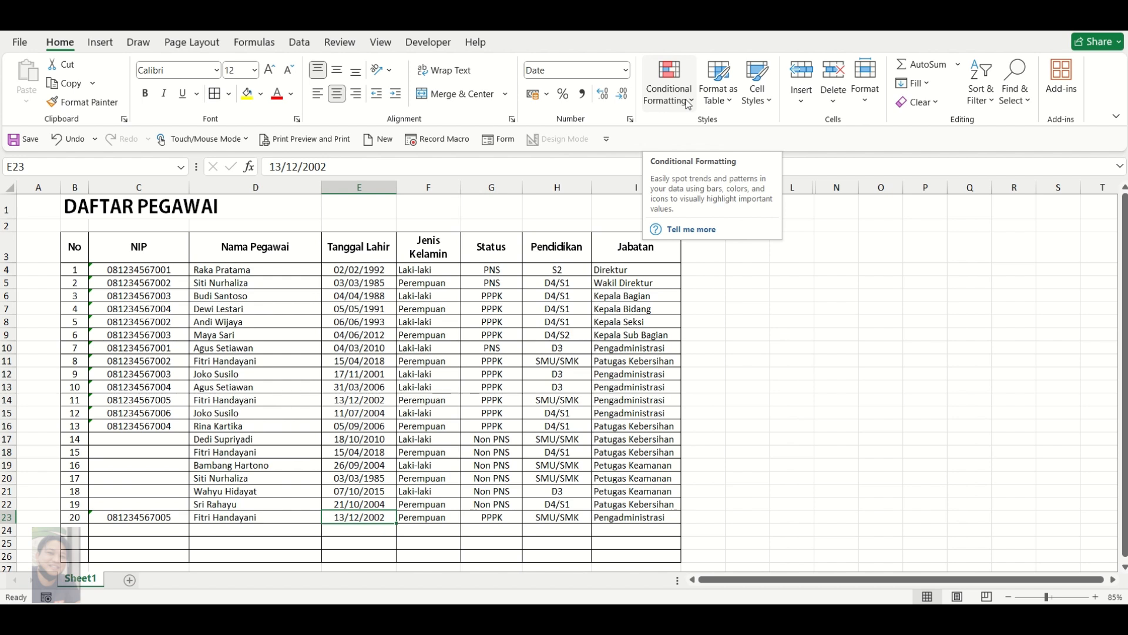
left_click(687, 101)
mouse_move(691, 138)
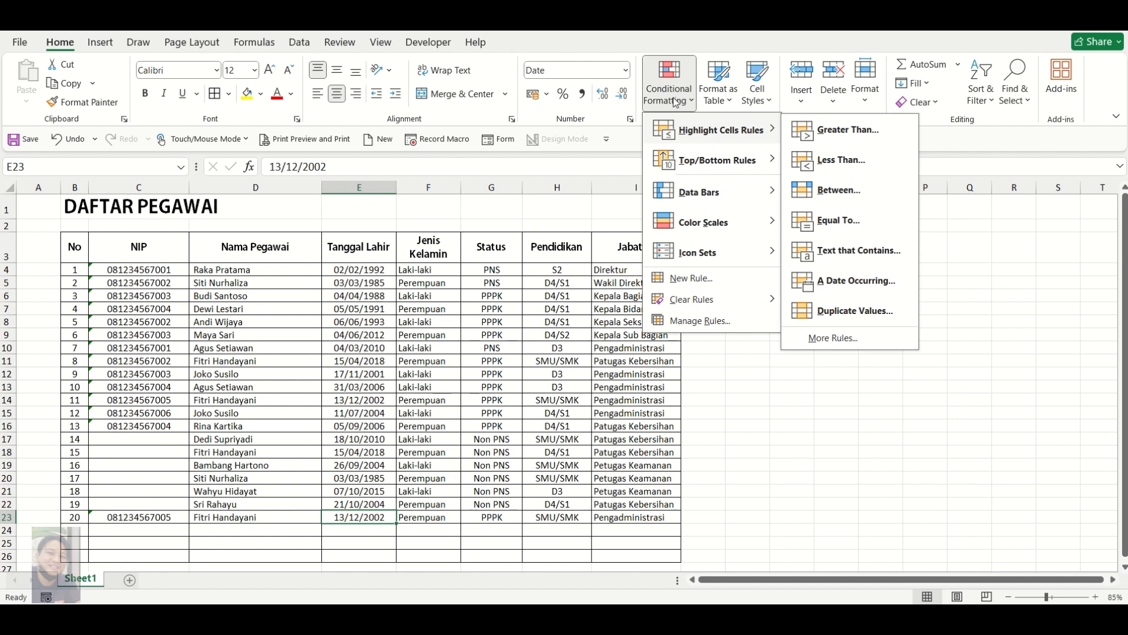
left_click(165, 276)
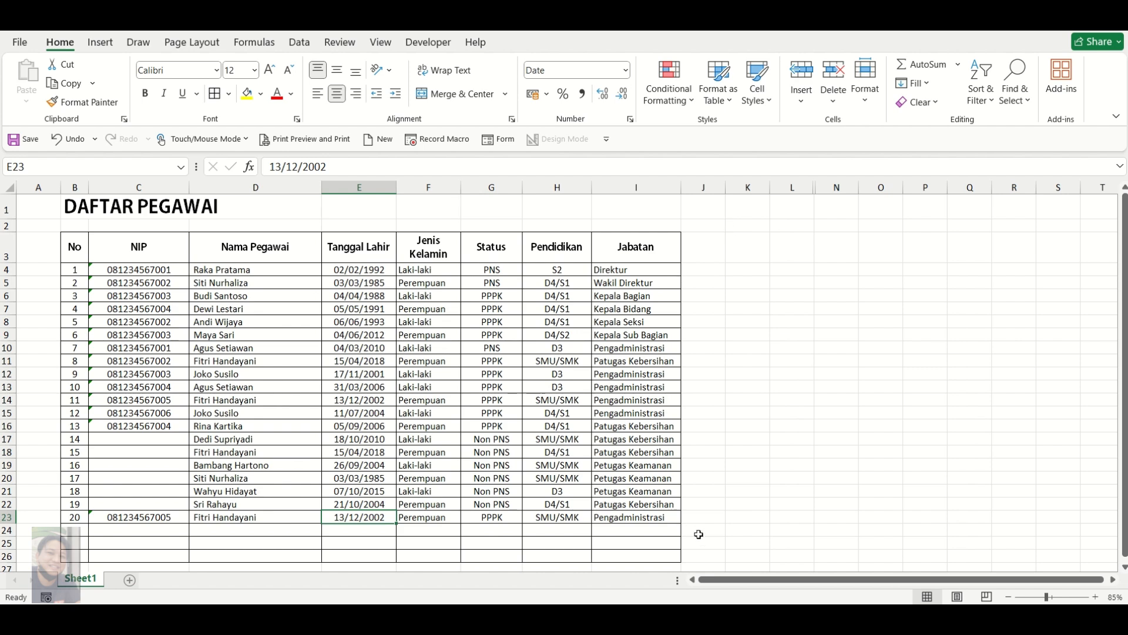
- Examine the employee data in C4:I26, comparing entries in the NIP column for repeated values
scroll(738, 487, "down", 1)
scroll(739, 487, "up", 1)
left_click(143, 271)
left_click_drag(143, 270, 628, 513)
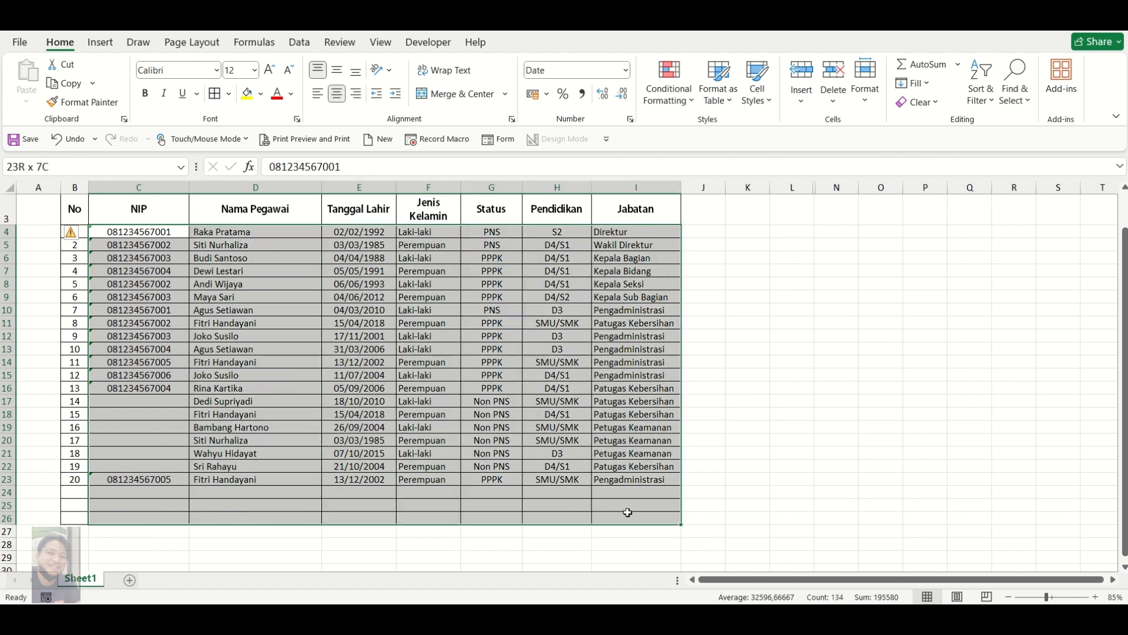
left_click_drag(628, 513, 628, 513)
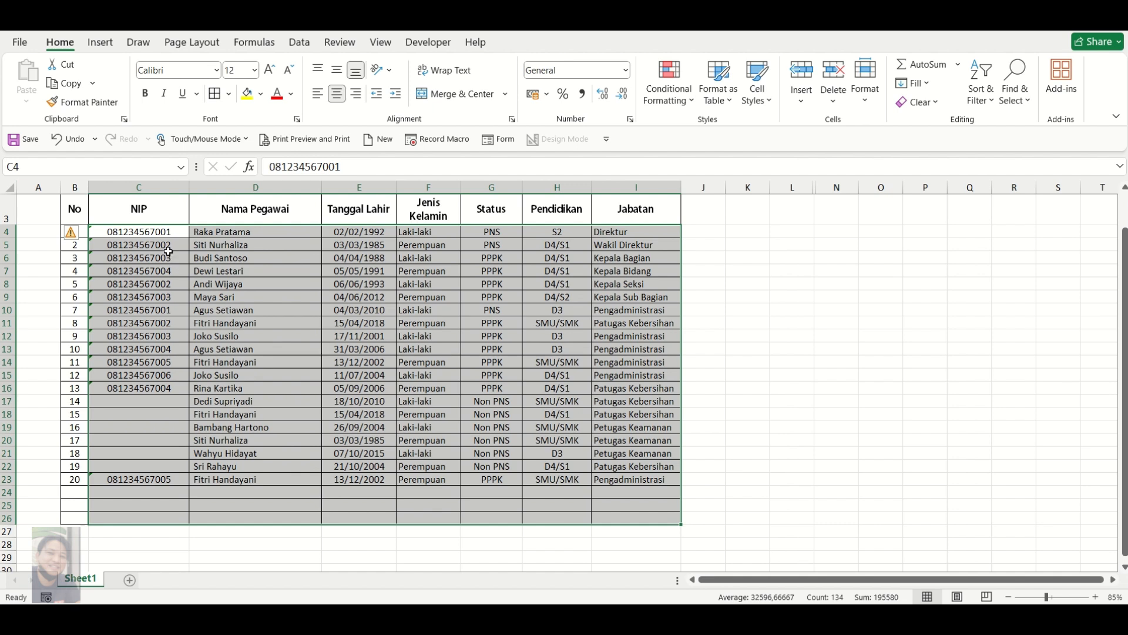
left_click_drag(163, 233, 159, 516)
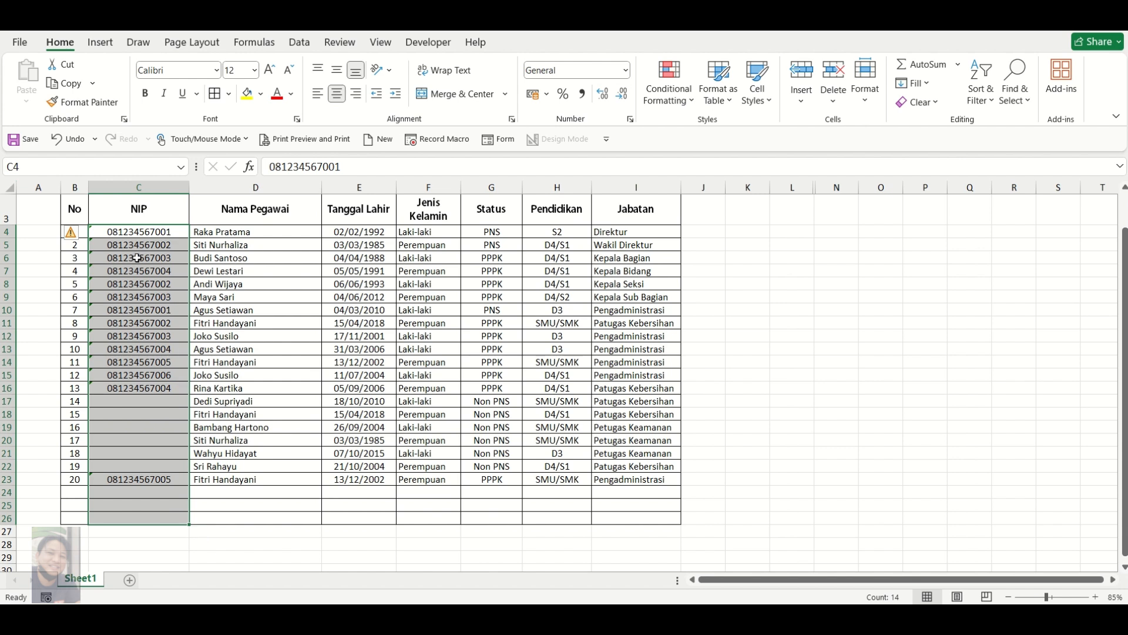
left_click(172, 236)
left_click_drag(181, 250, 623, 512)
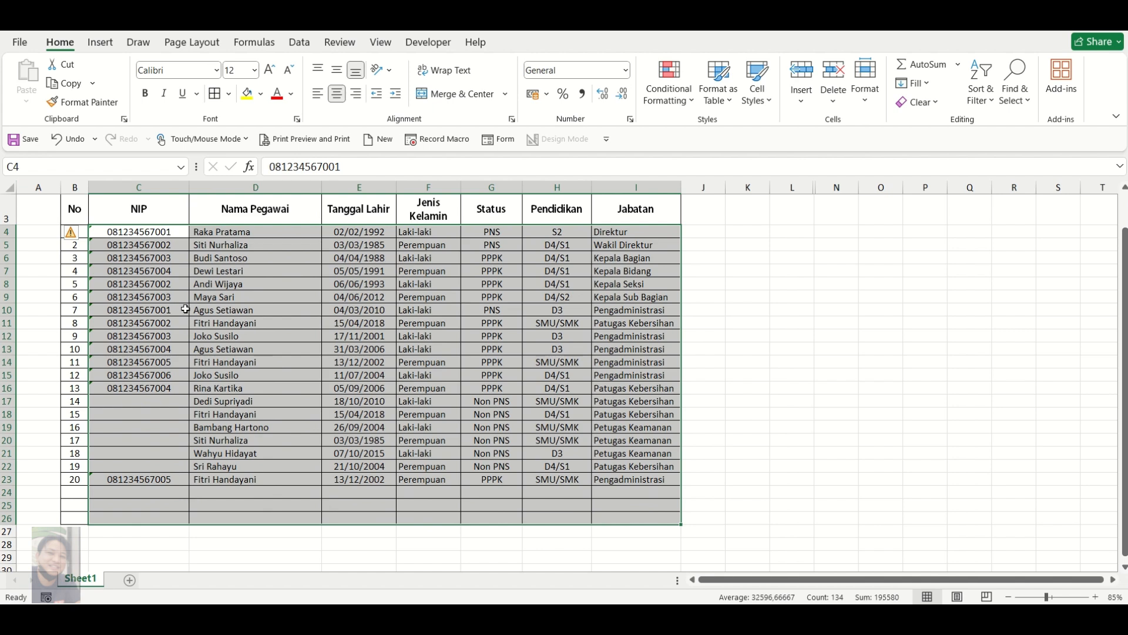
left_click(165, 313)
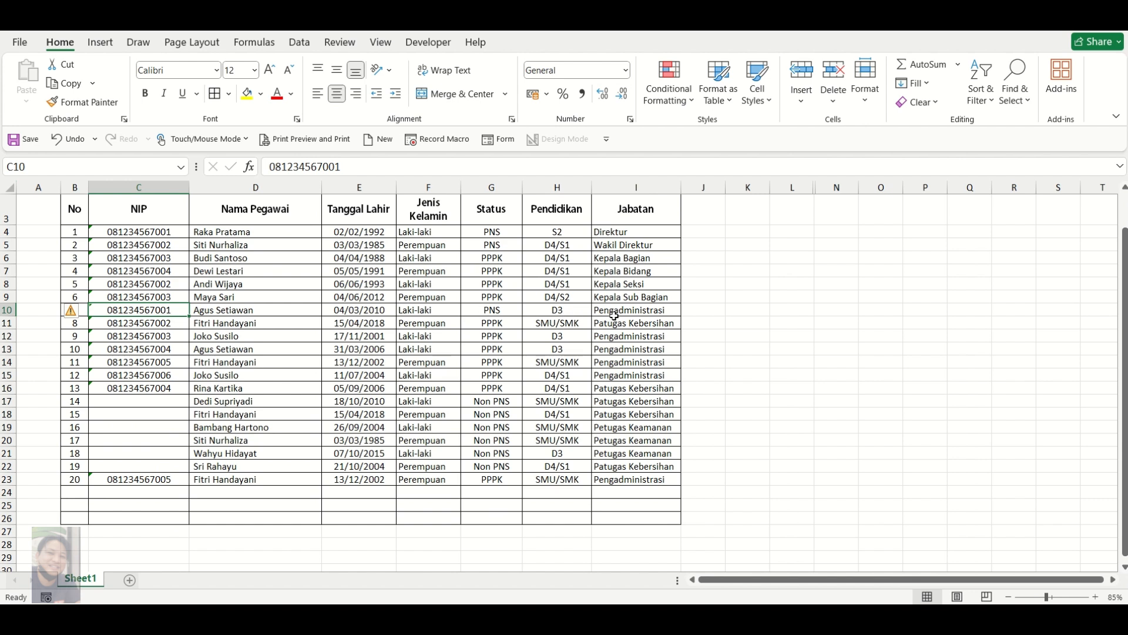
left_click(179, 283)
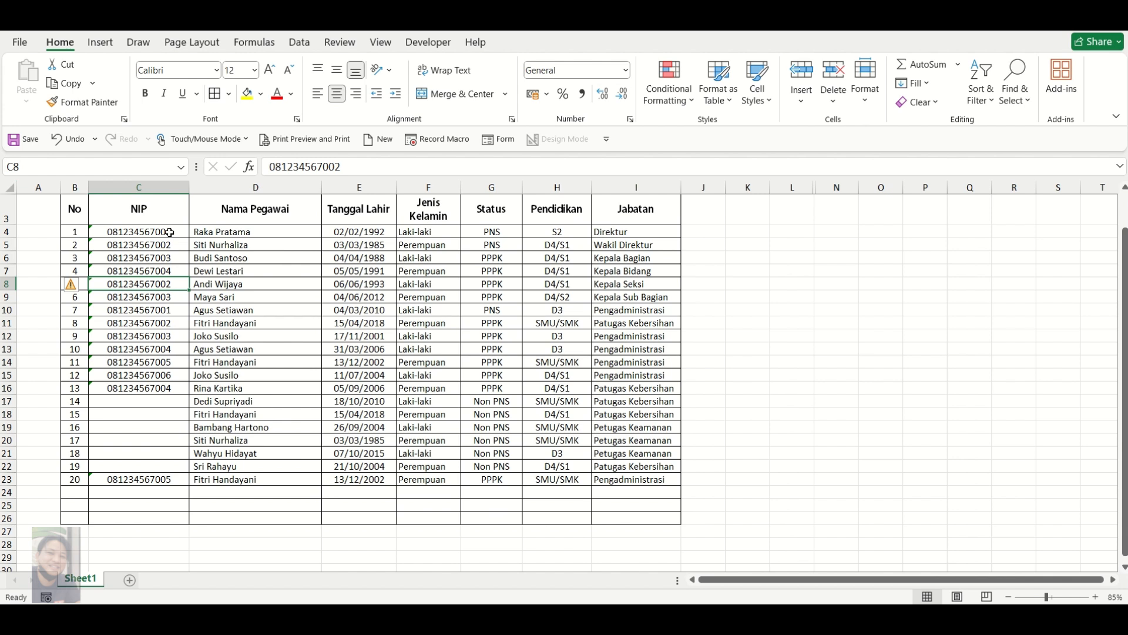
- Highlight duplicate values in the NIP column, C4:C26, with Light Red Fill with Dark Red Text, and check the matching entries
left_click_drag(169, 232, 164, 513)
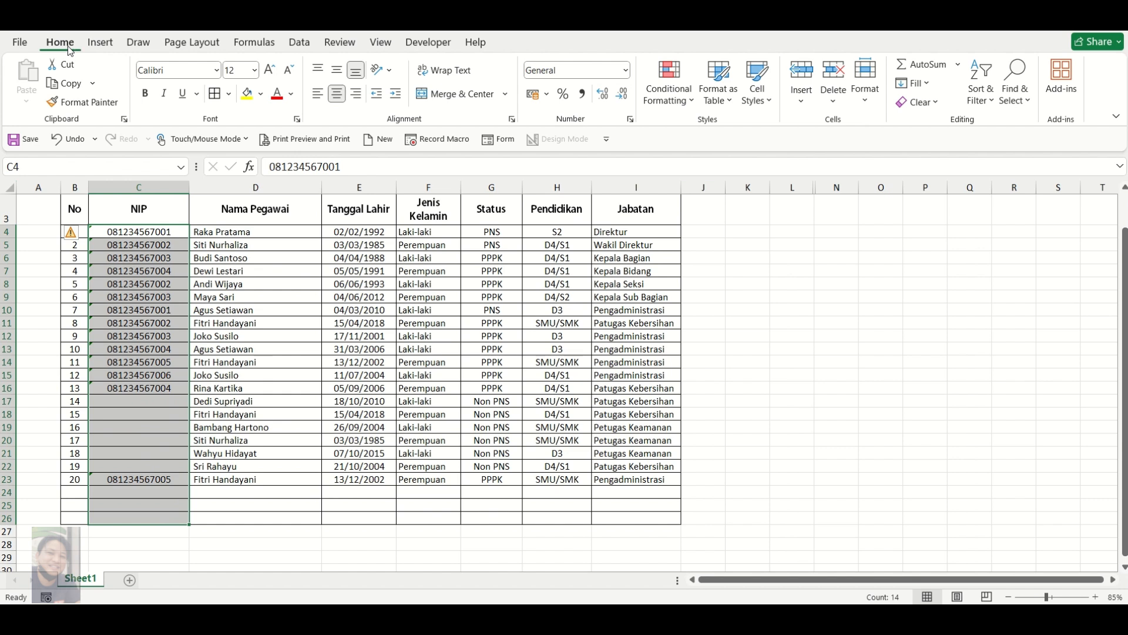
left_click(674, 100)
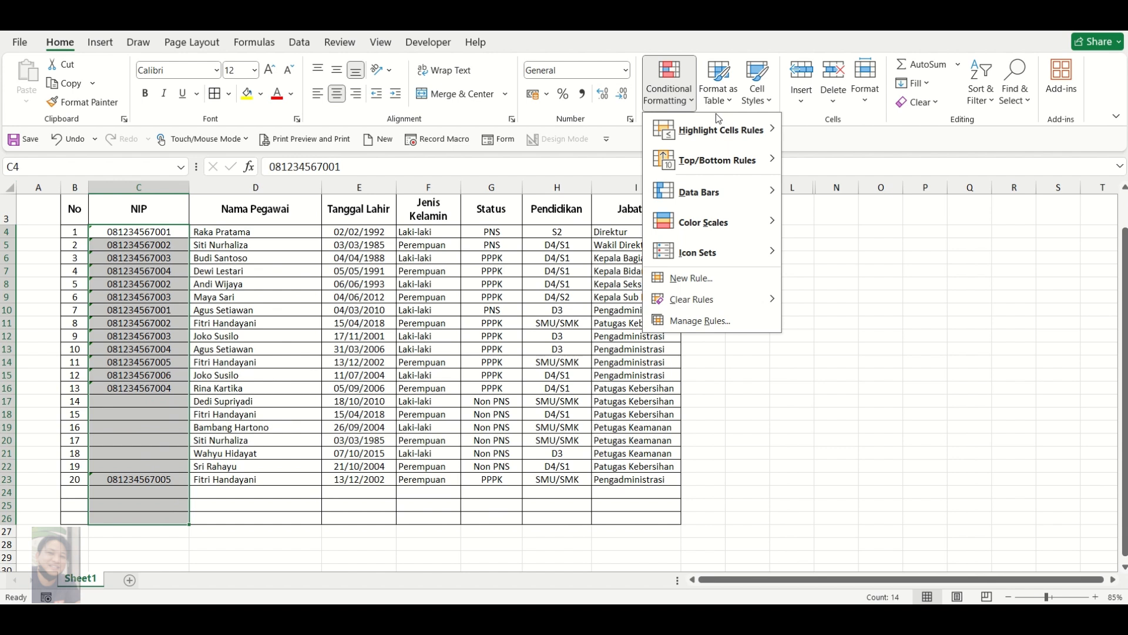
mouse_move(723, 130)
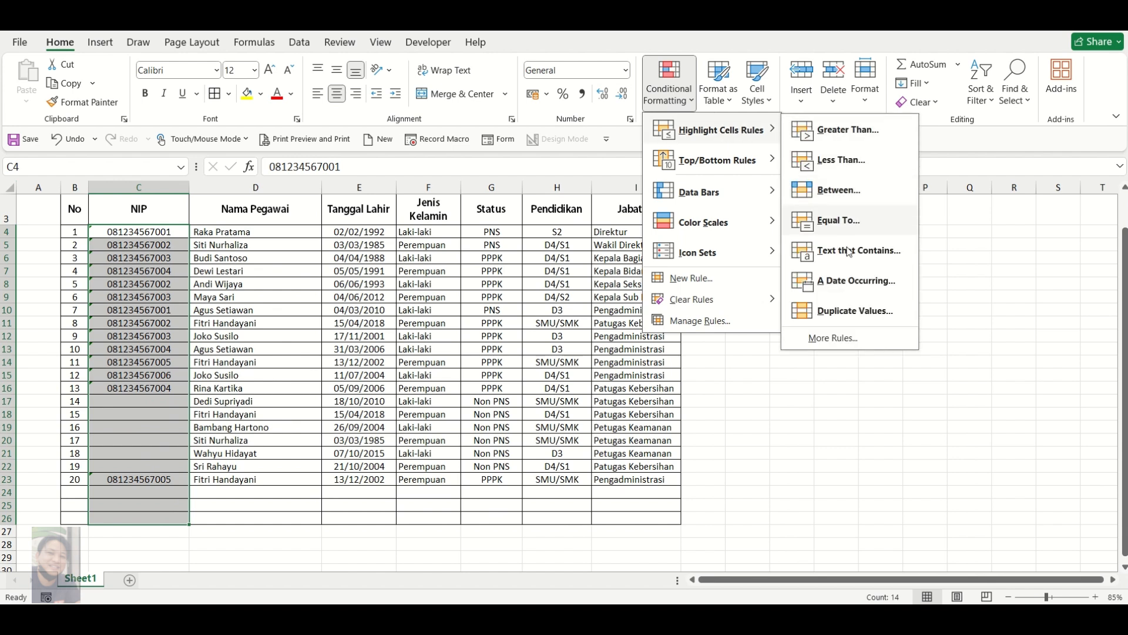
left_click(833, 311)
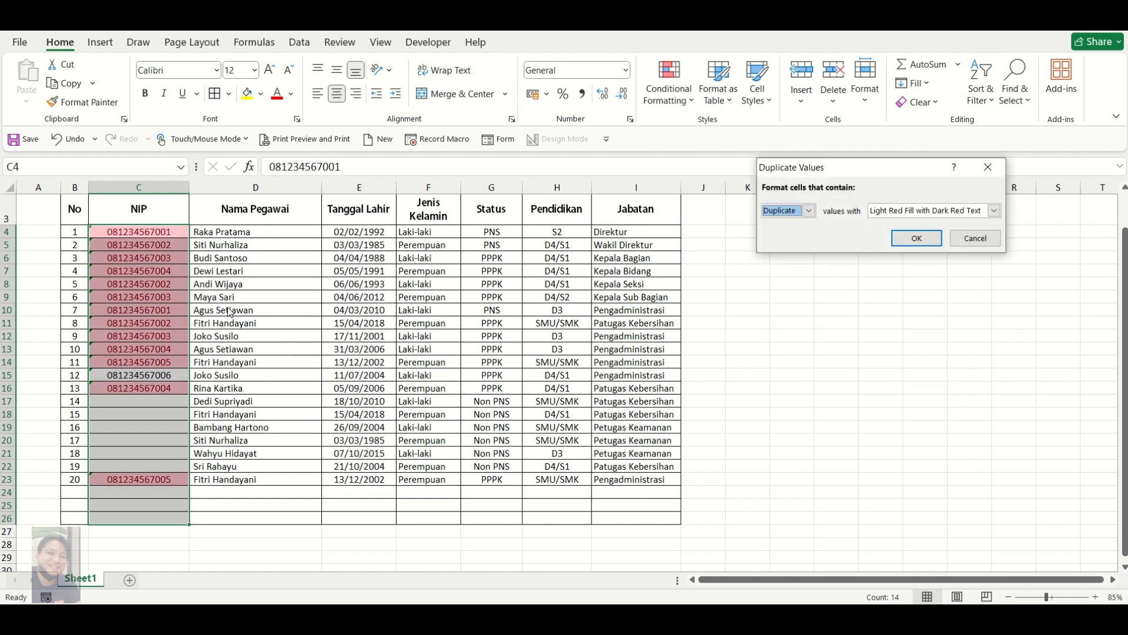
left_click(917, 238)
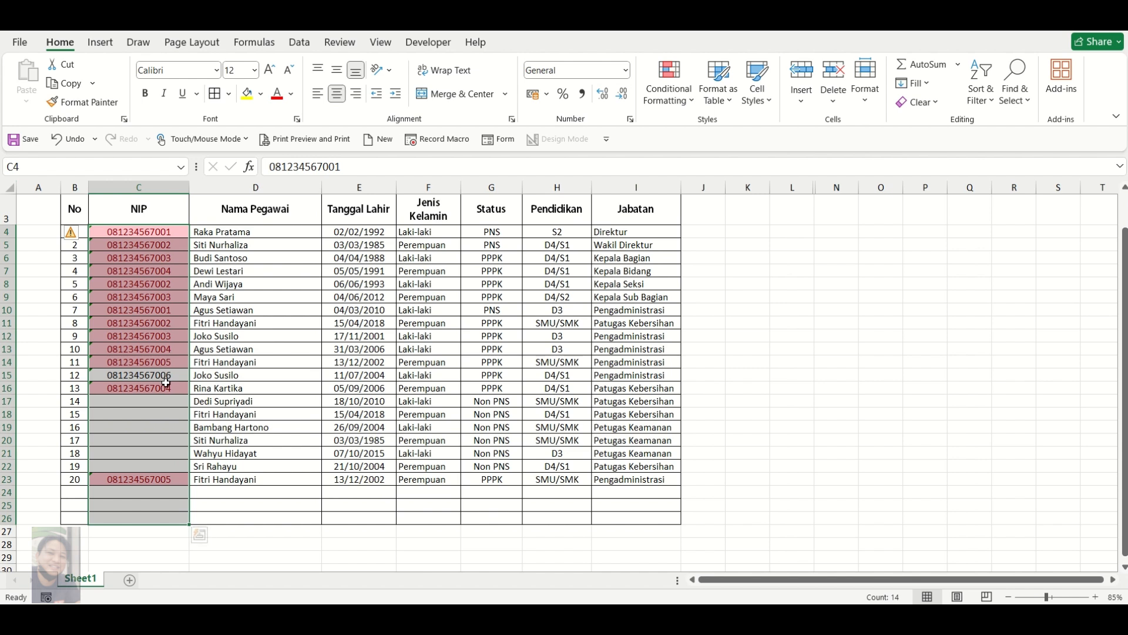
left_click(172, 236)
left_click(173, 312)
left_click(178, 244)
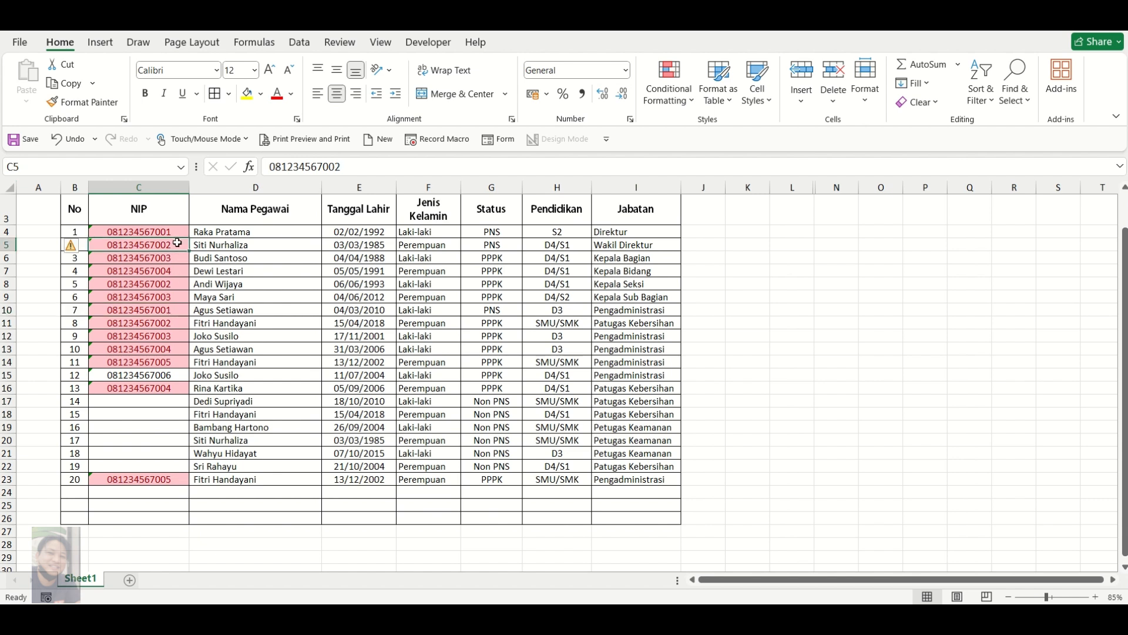
left_click(175, 282)
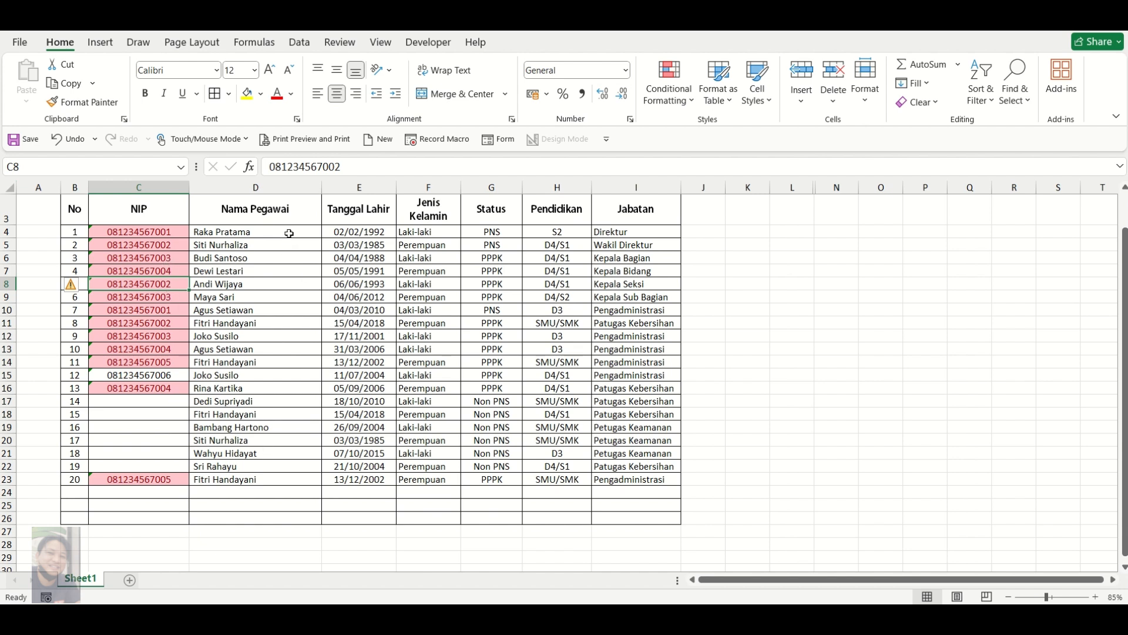
- Highlight duplicate values in the Nama Pegawai column, D4:D26, with Light Red Fill with Dark Red Text
left_click_drag(288, 232, 281, 514)
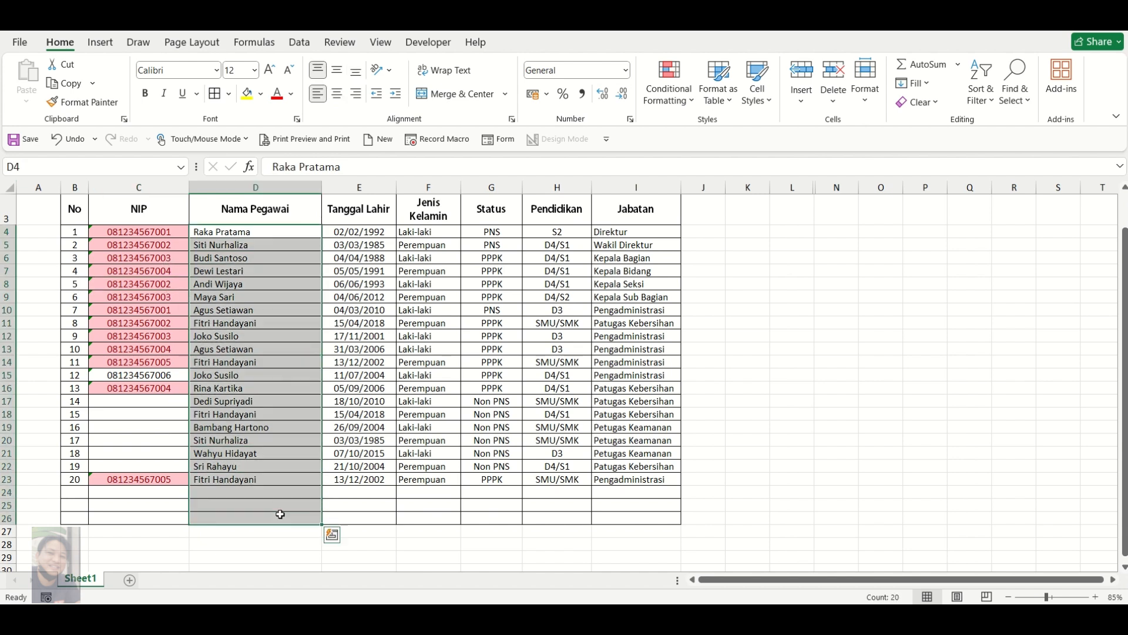
left_click(670, 94)
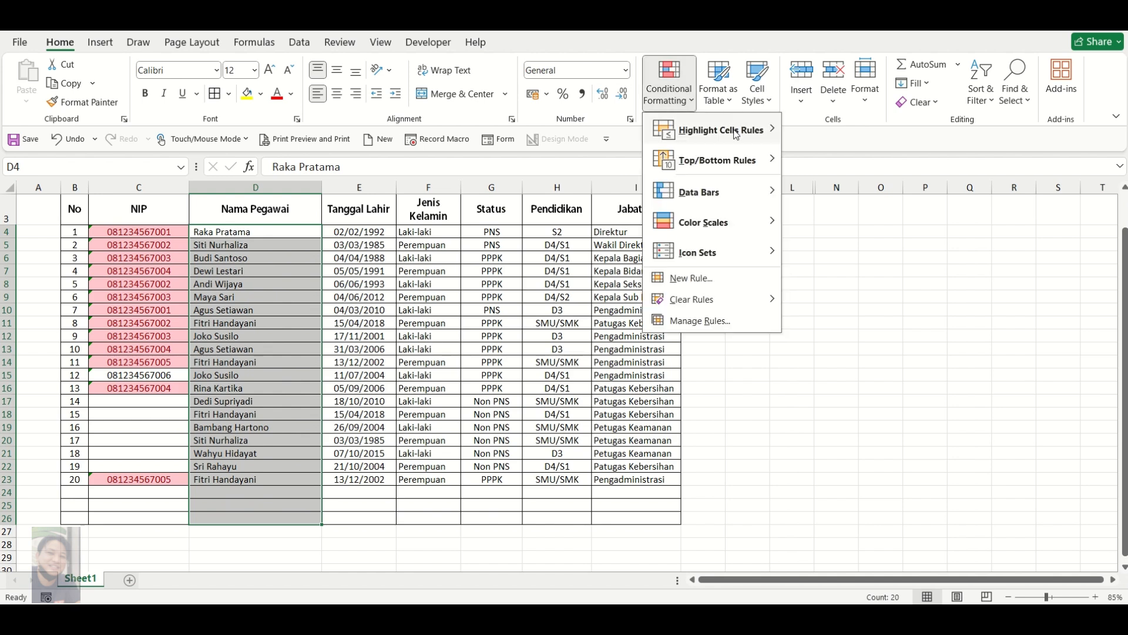
mouse_move(736, 134)
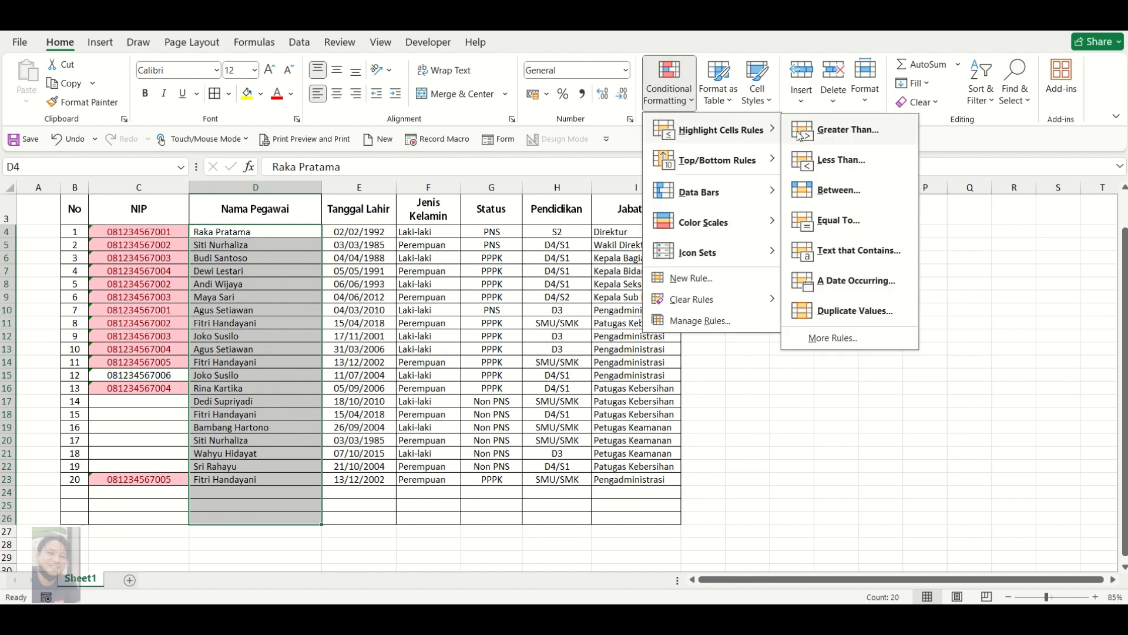
left_click(841, 316)
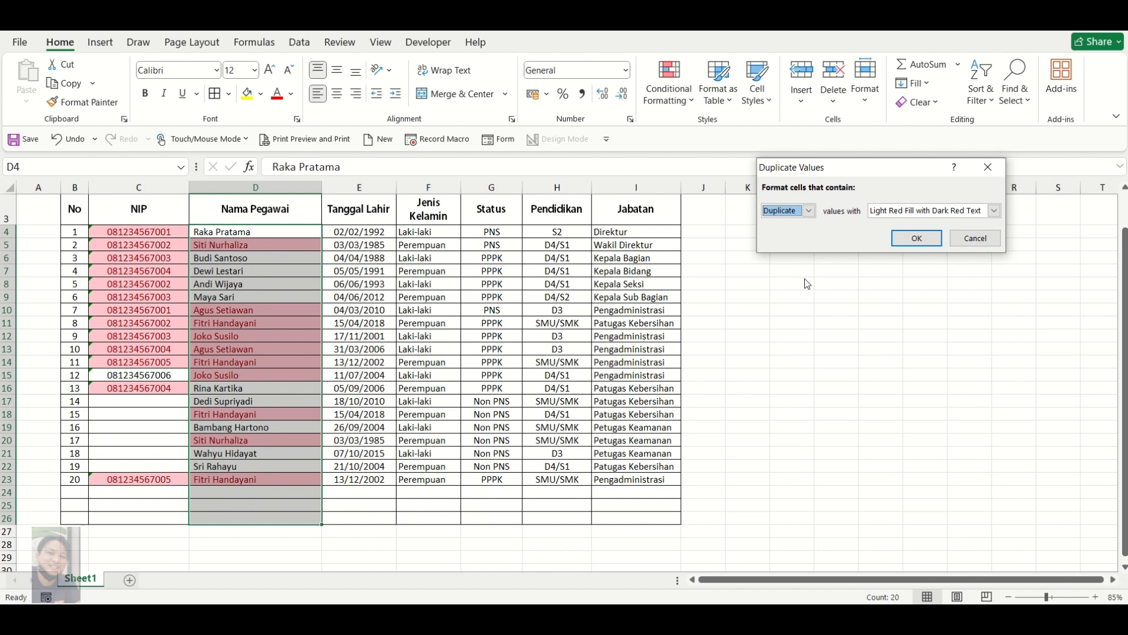
left_click(916, 238)
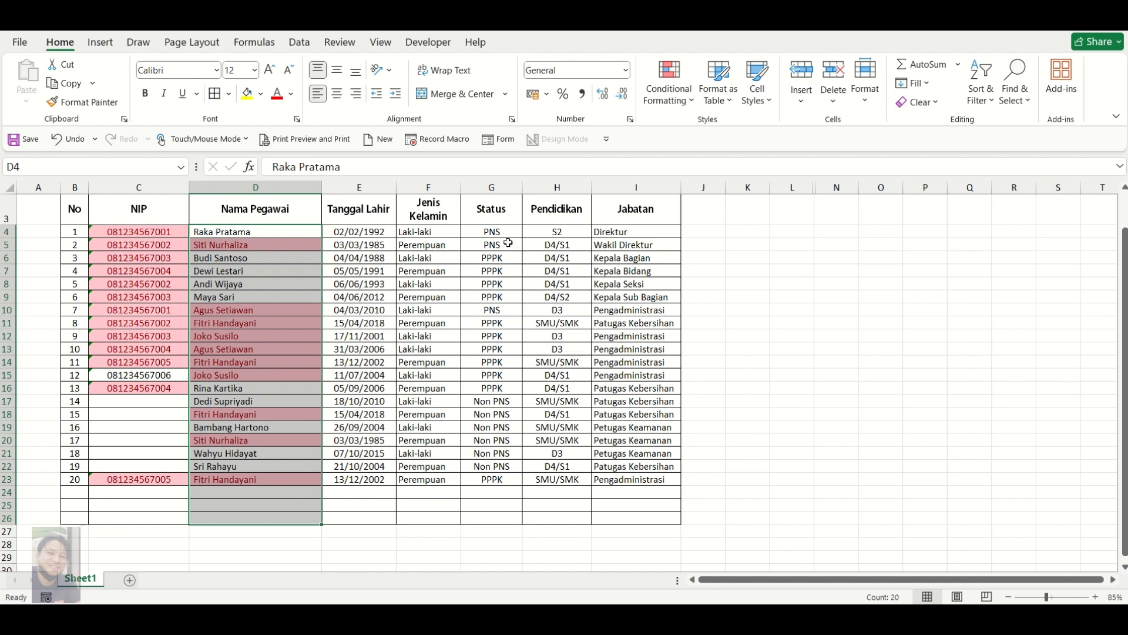
- Set up a Text That Contains highlight rule on the Jabatan column, I4:I26, for the text "Pengadministrasi"
left_click(637, 233)
left_click_drag(637, 233, 641, 518)
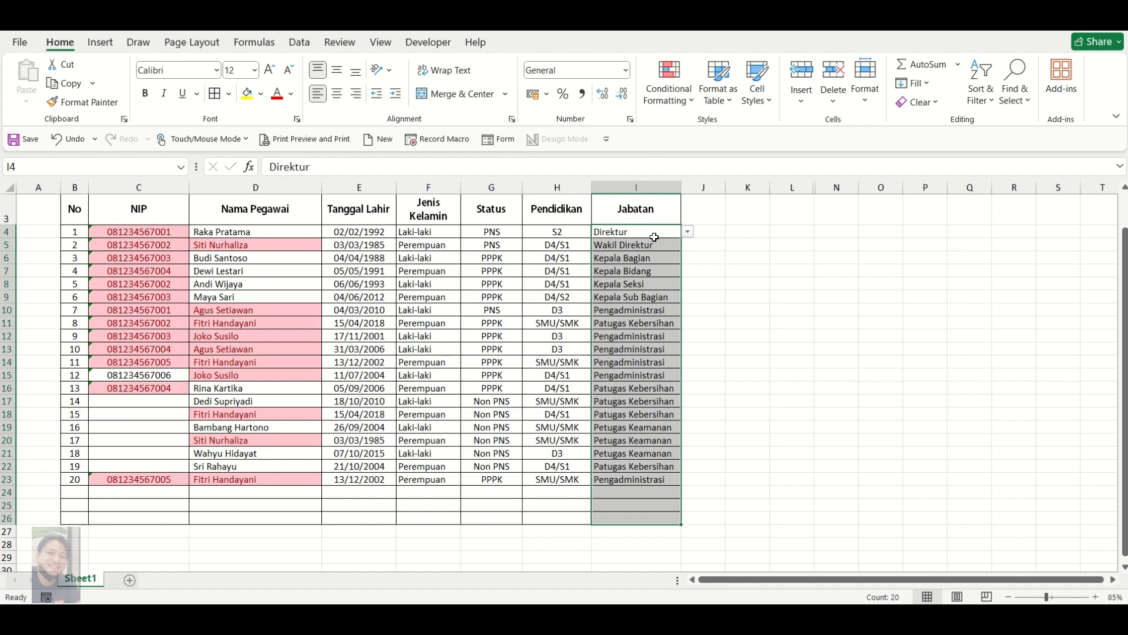
left_click(679, 103)
mouse_move(705, 134)
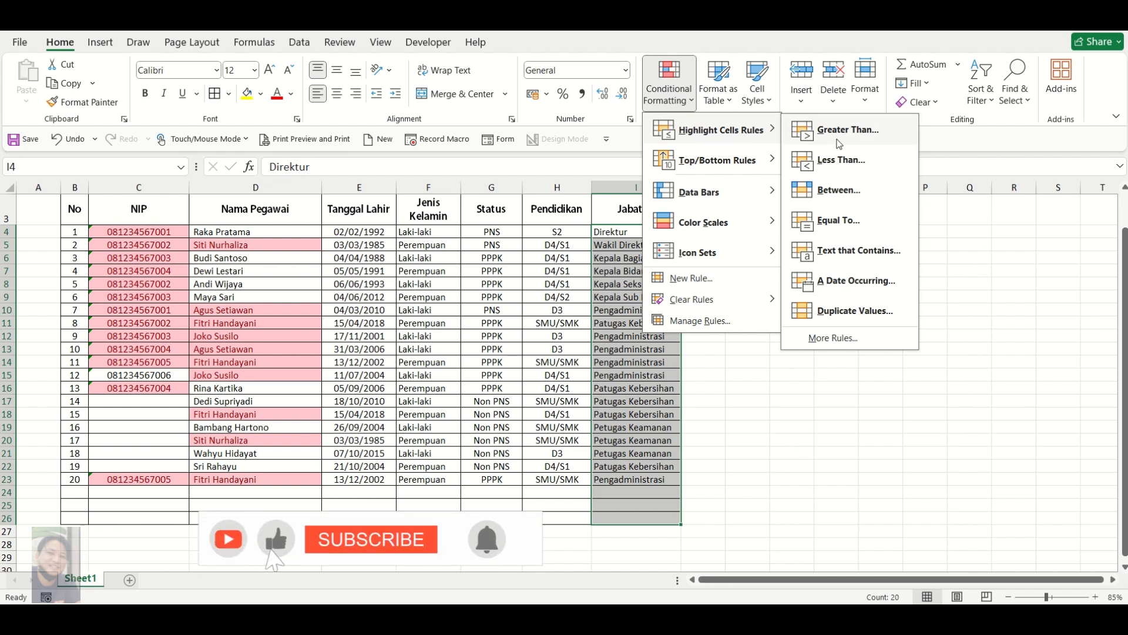
left_click(842, 261)
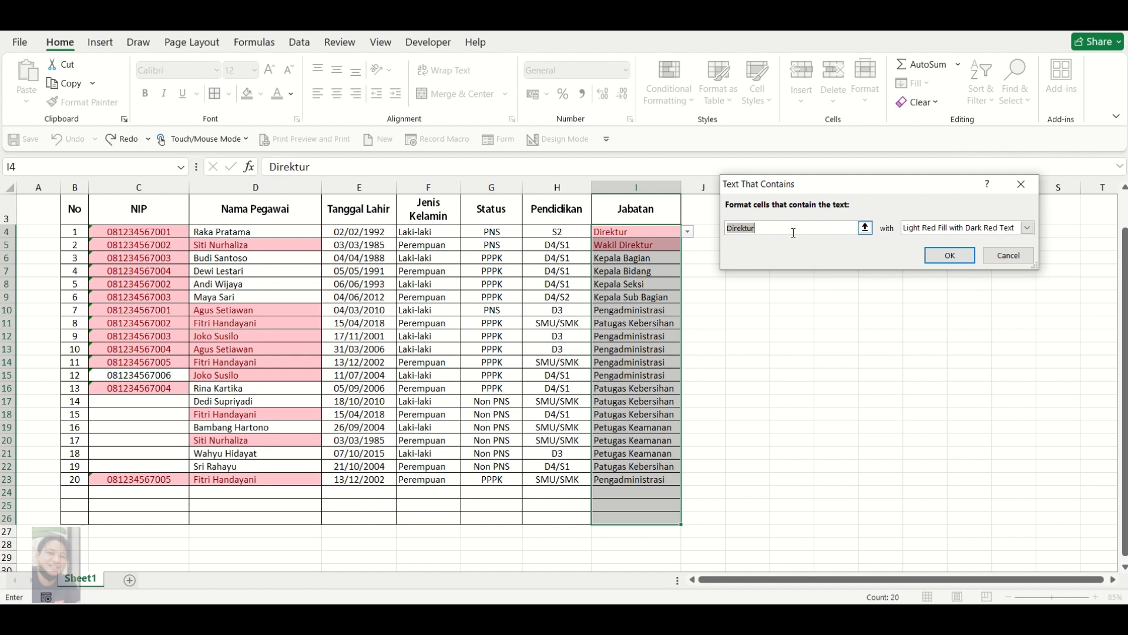
type("Peng")
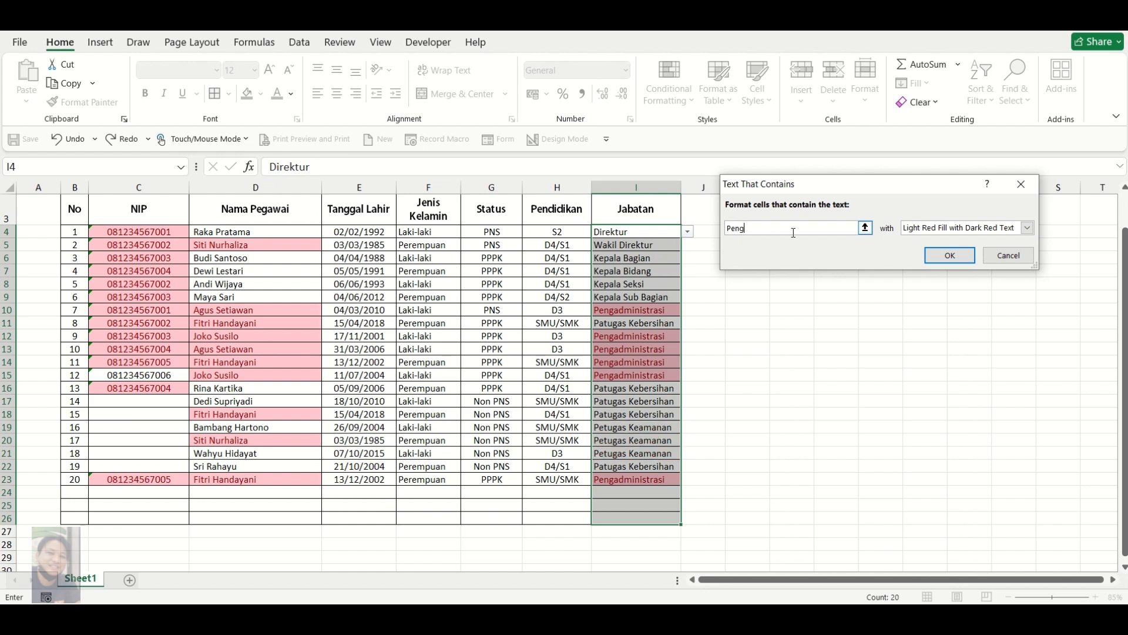
type("administrasi")
- Give the Pengadministrasi rule a custom format with a light green fill and apply it
left_click(1027, 228)
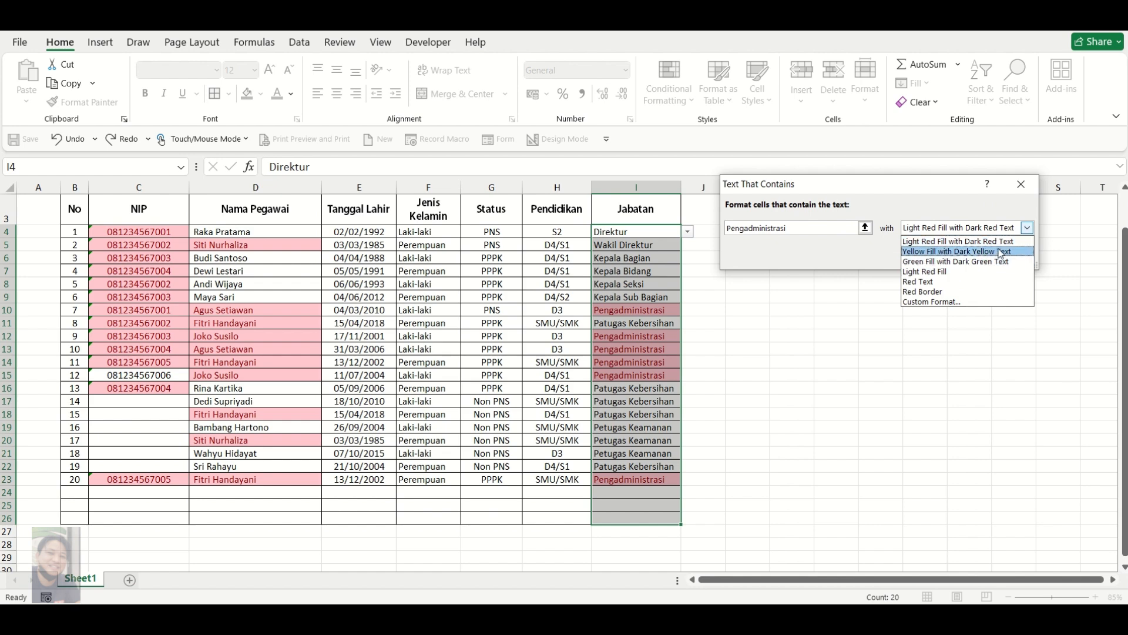
left_click(968, 301)
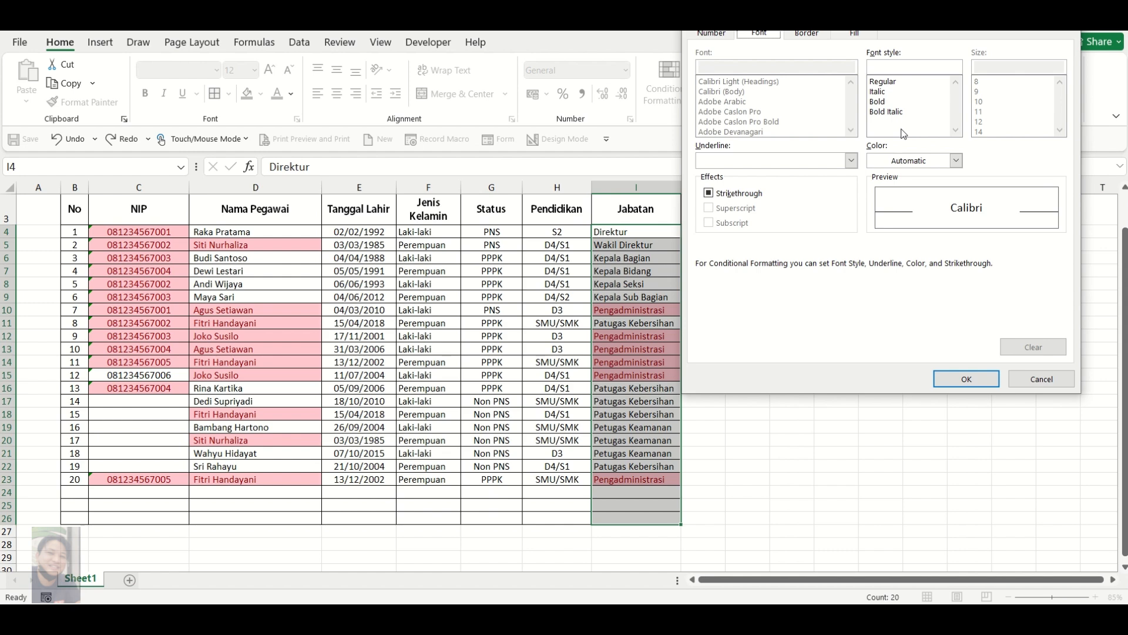
left_click(956, 162)
left_click(956, 162)
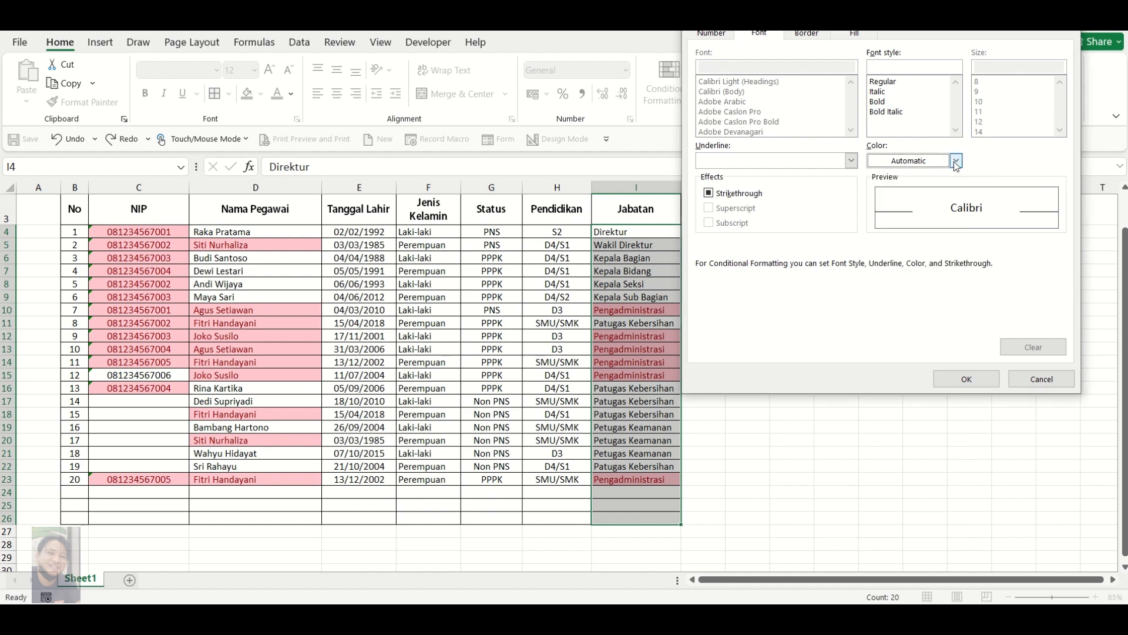
left_click(855, 35)
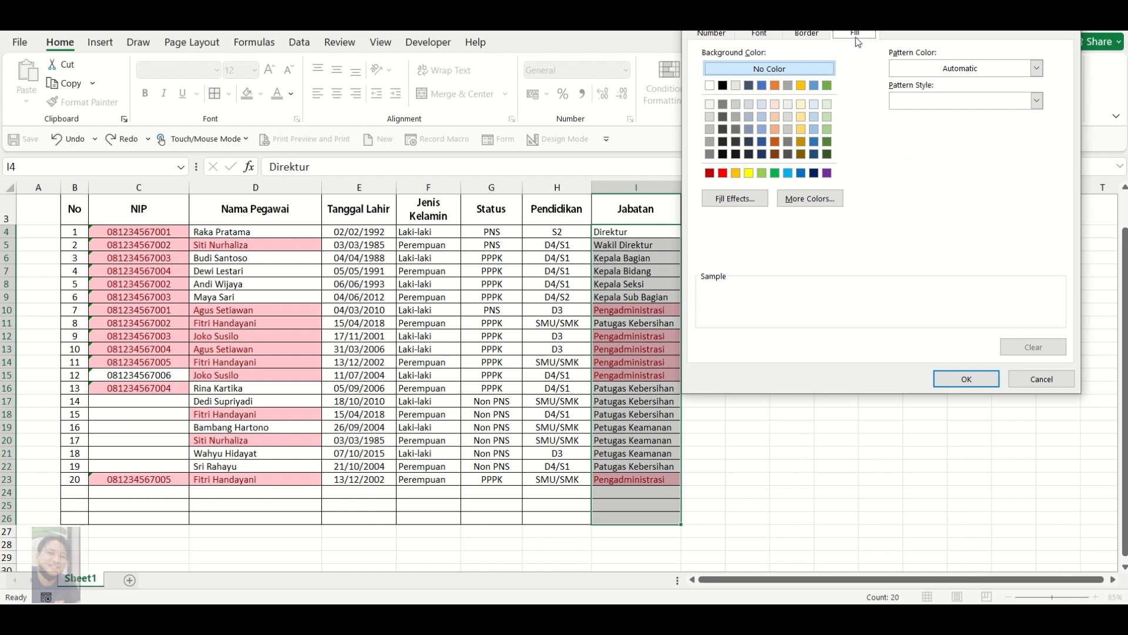
left_click(826, 117)
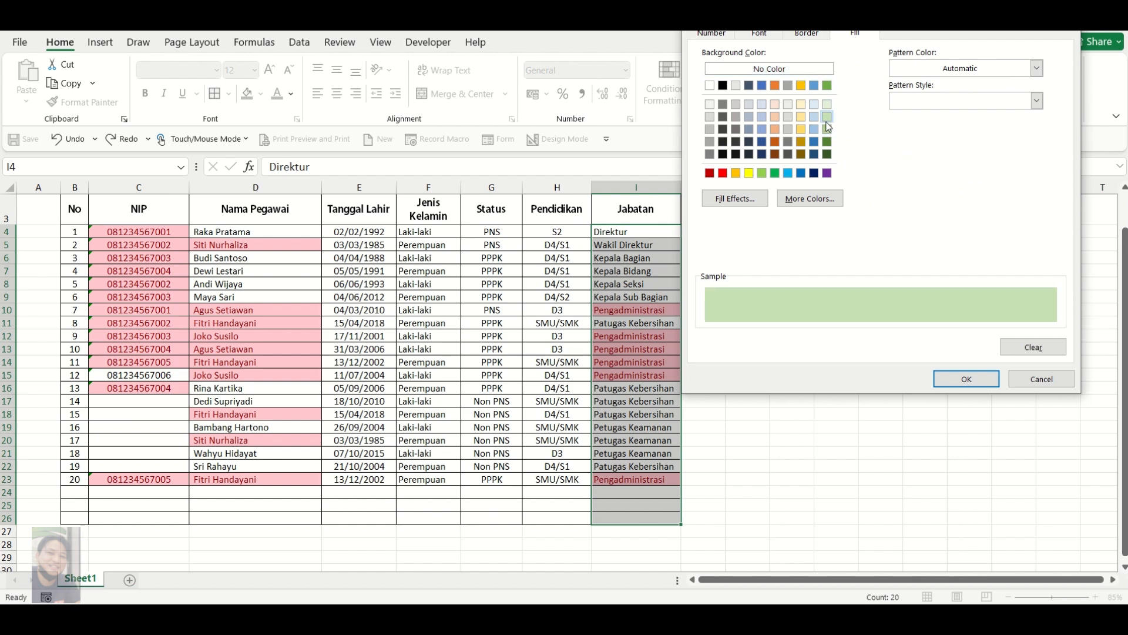
left_click(966, 381)
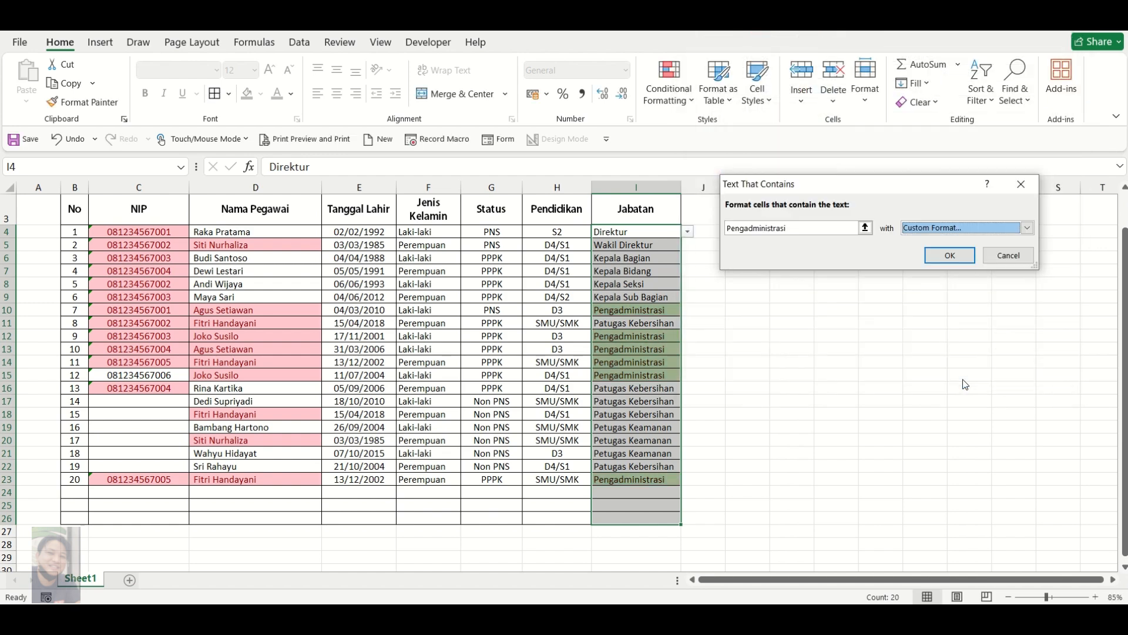
left_click(968, 256)
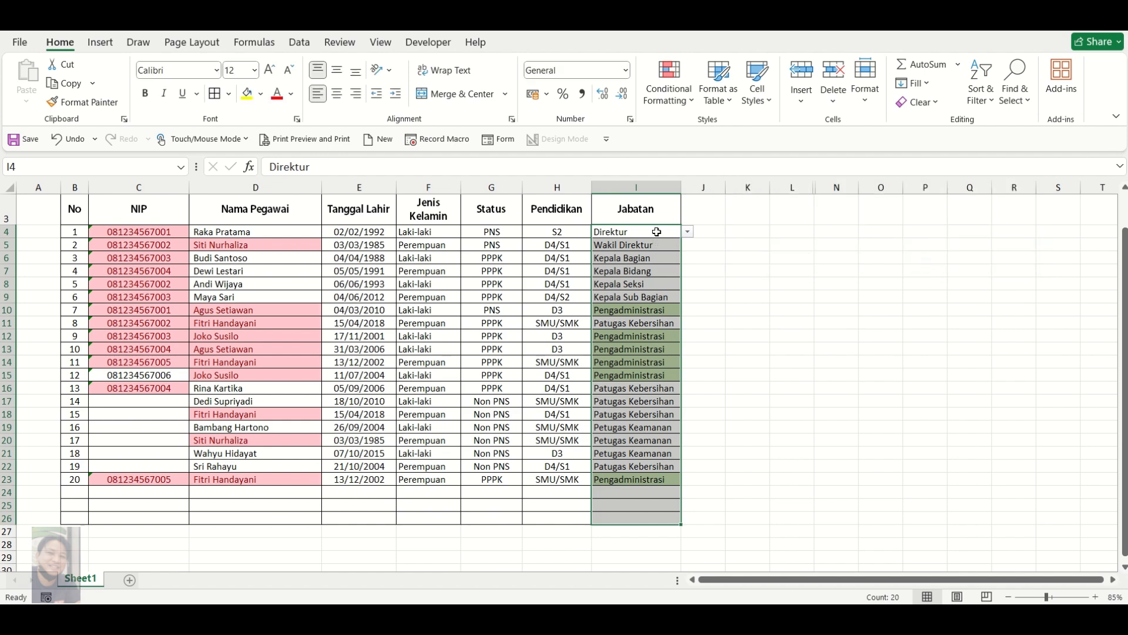
- Set up a Text That Contains highlight rule on the Jabatan column, I4:I26, for the text "Kebersihan"
left_click(685, 110)
mouse_move(714, 130)
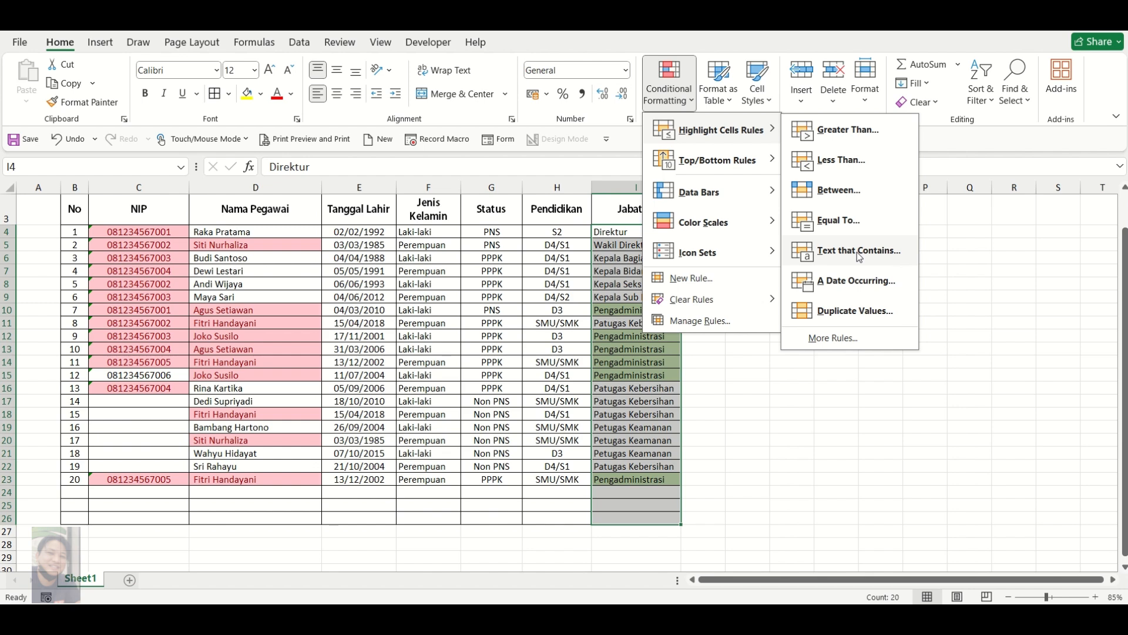
left_click(857, 252)
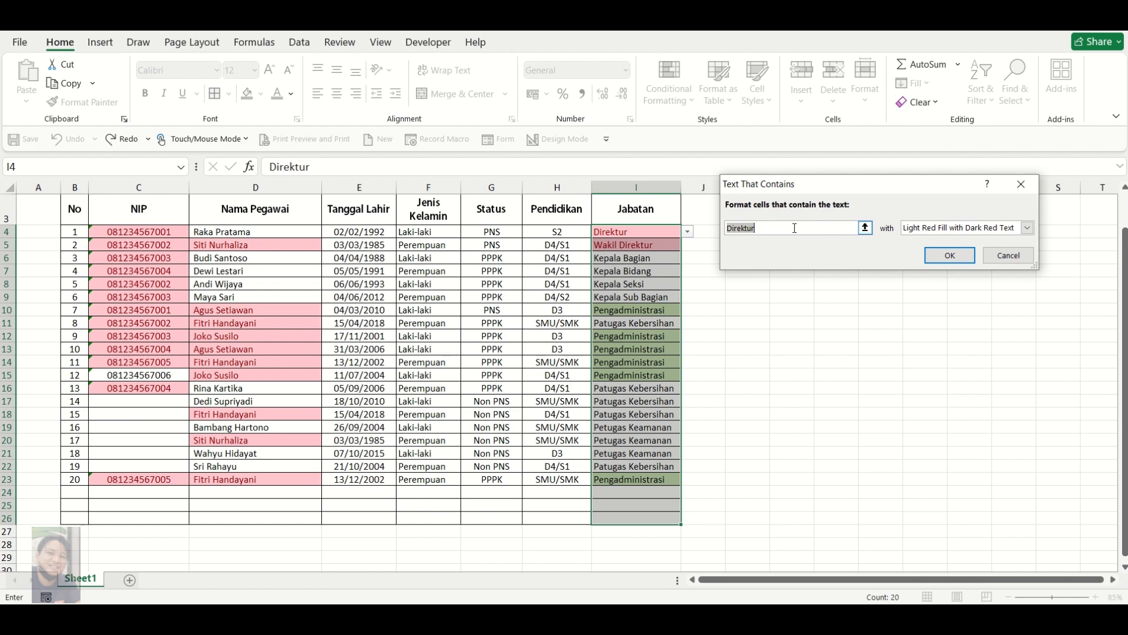
type("Kewbers")
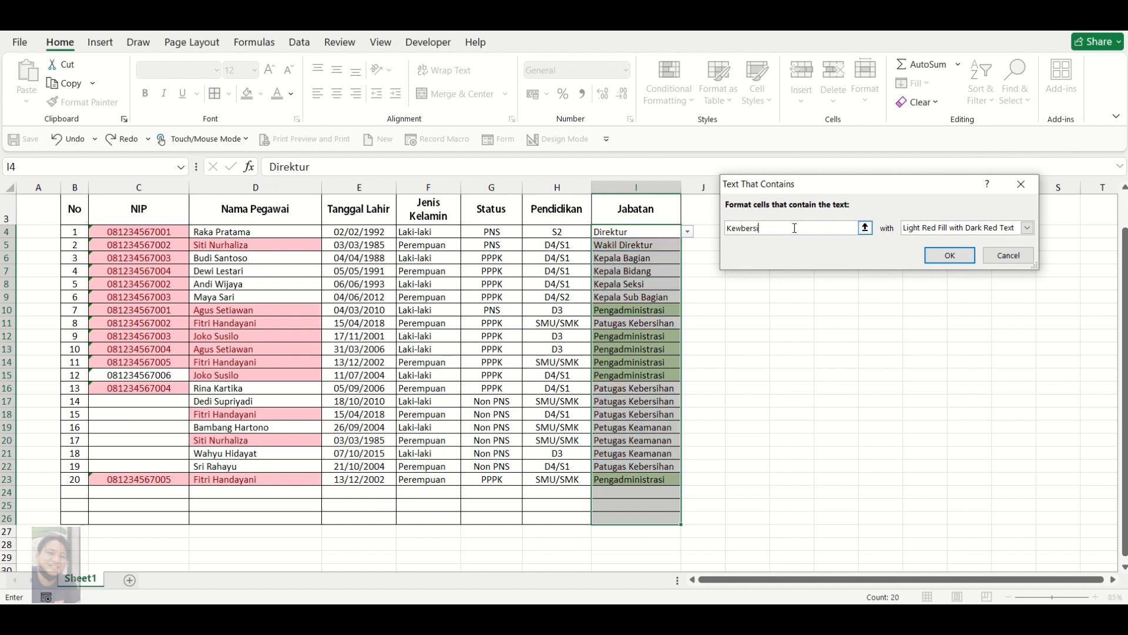
type("i")
key("BackSpace")
key("BackSpace")
key("BackSpace")
key("BackSpace")
key("BackSpace")
key("BackSpace")
key("BackSpace")
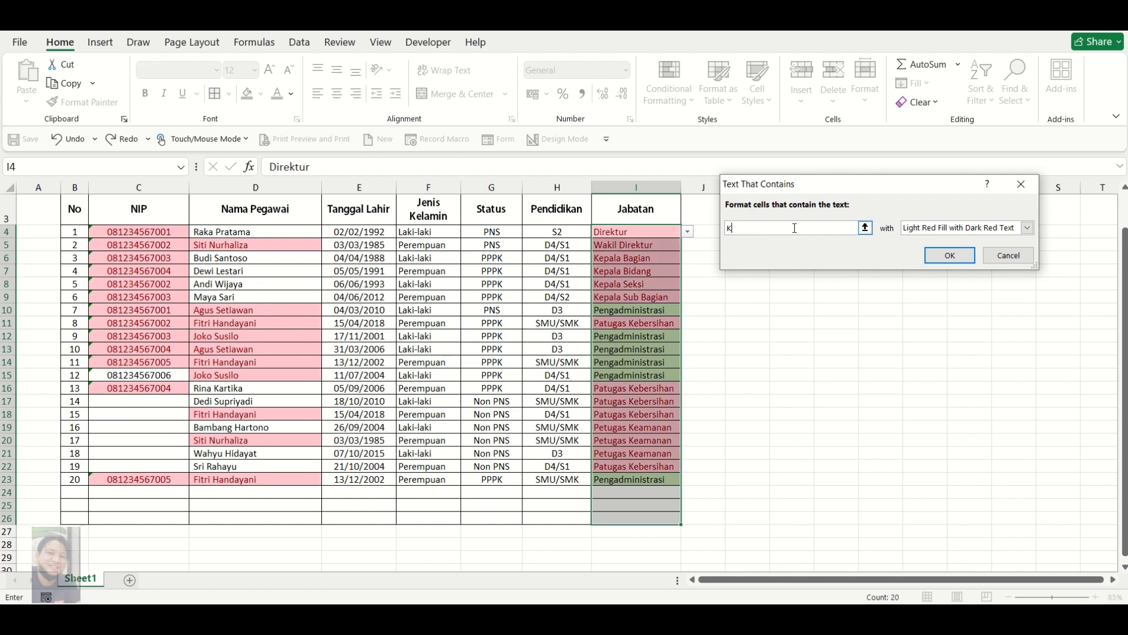
type("ebers")
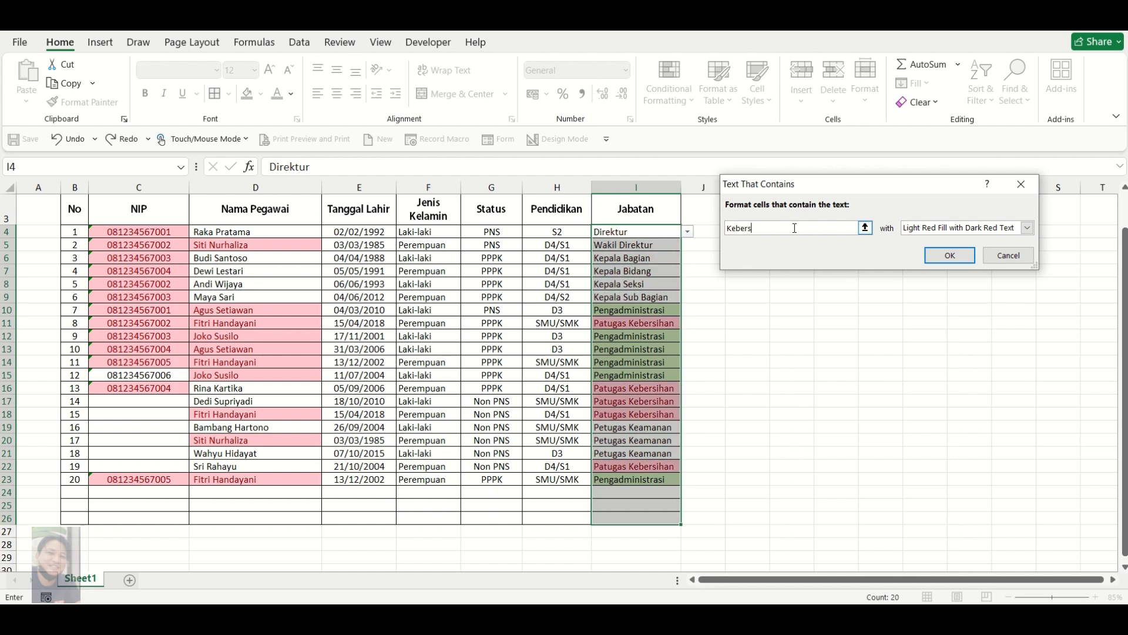
type("ihan")
- Give the Kebersihan rule a custom format with a light blue fill and apply it
left_click(1029, 228)
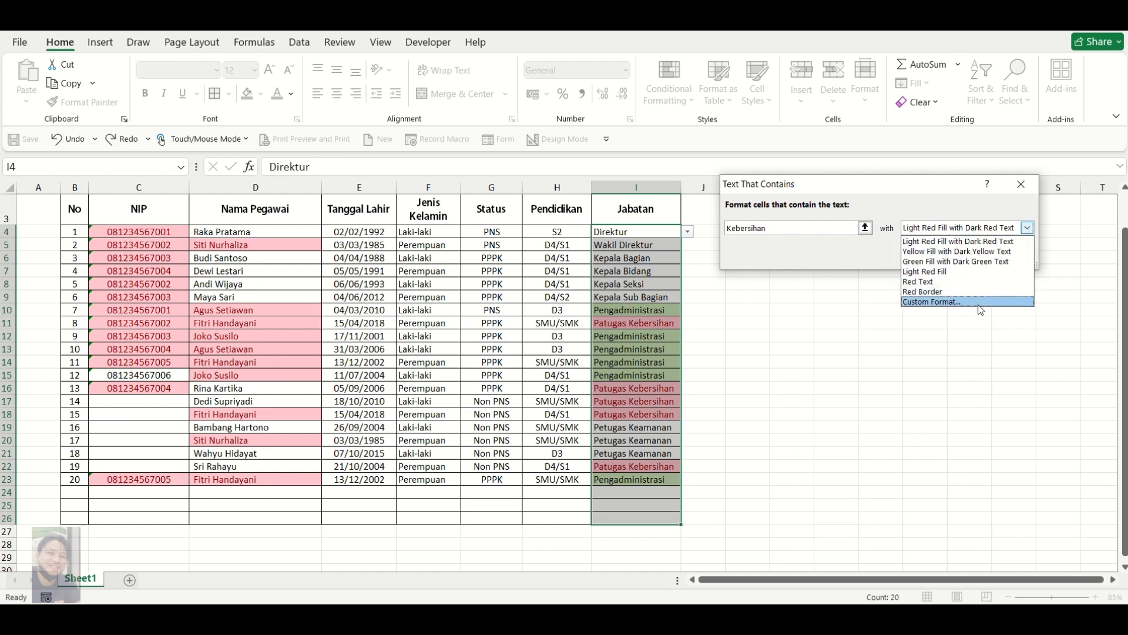
left_click(979, 302)
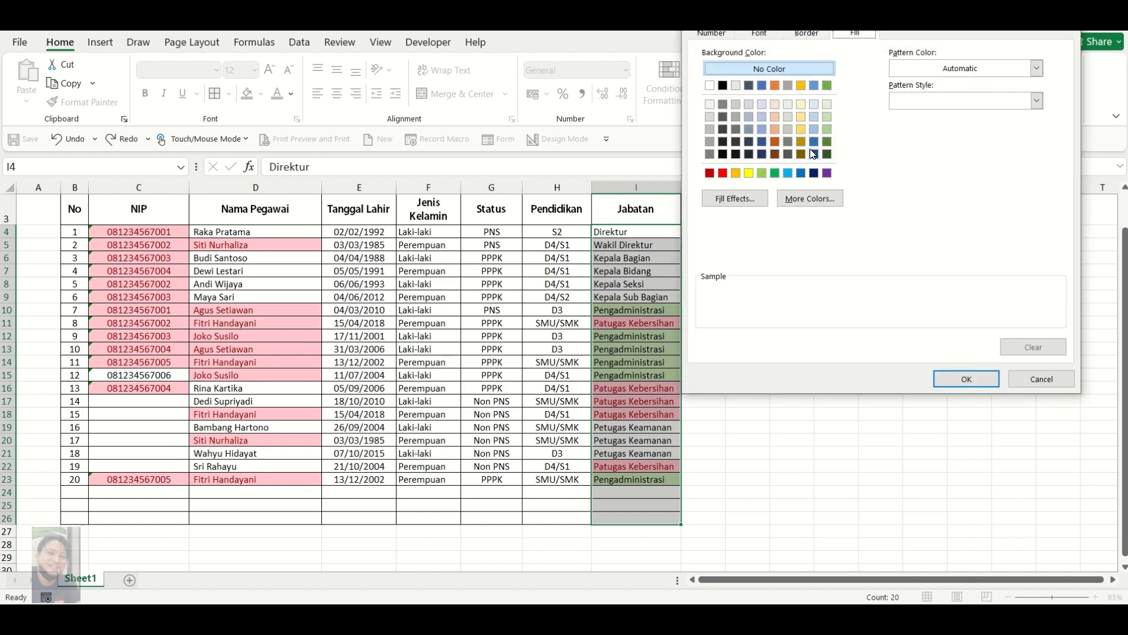
left_click(814, 128)
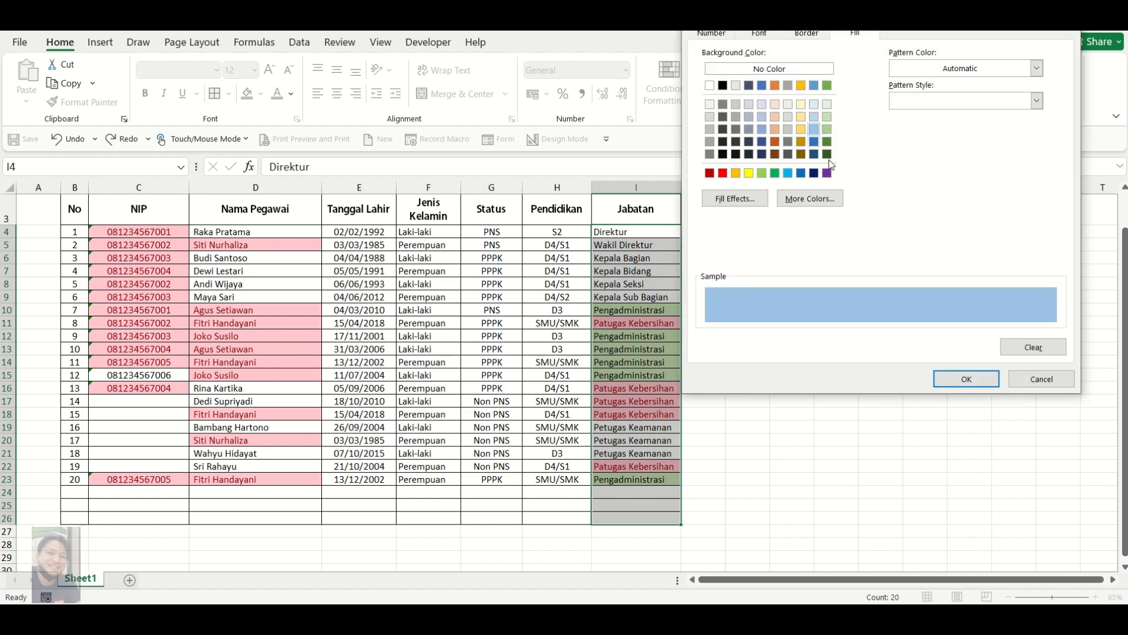
left_click(967, 379)
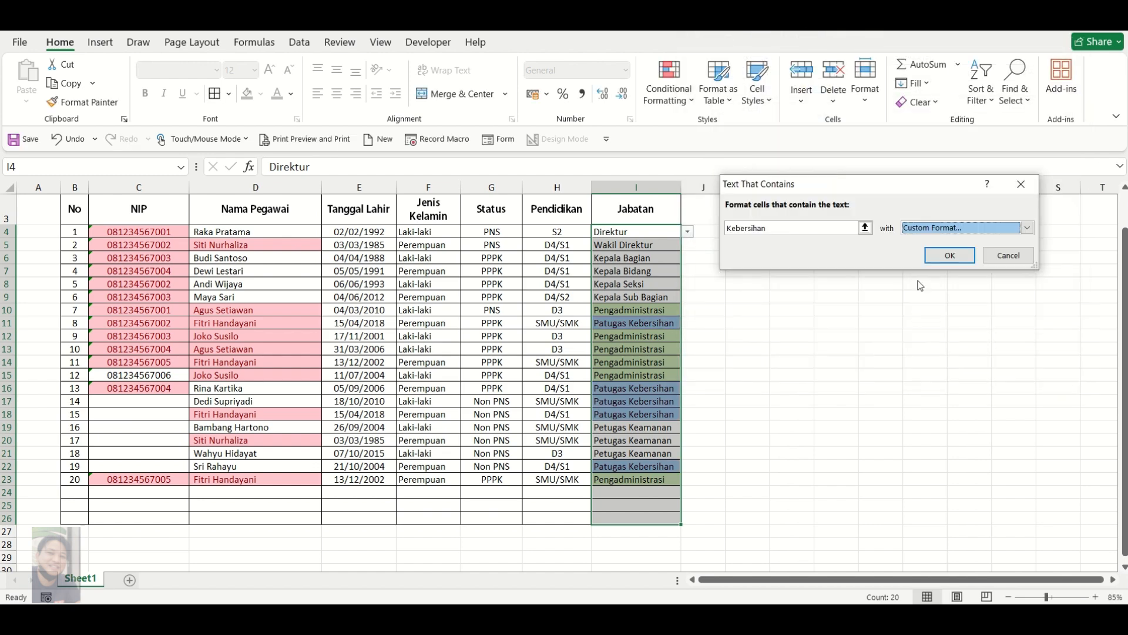
left_click(948, 257)
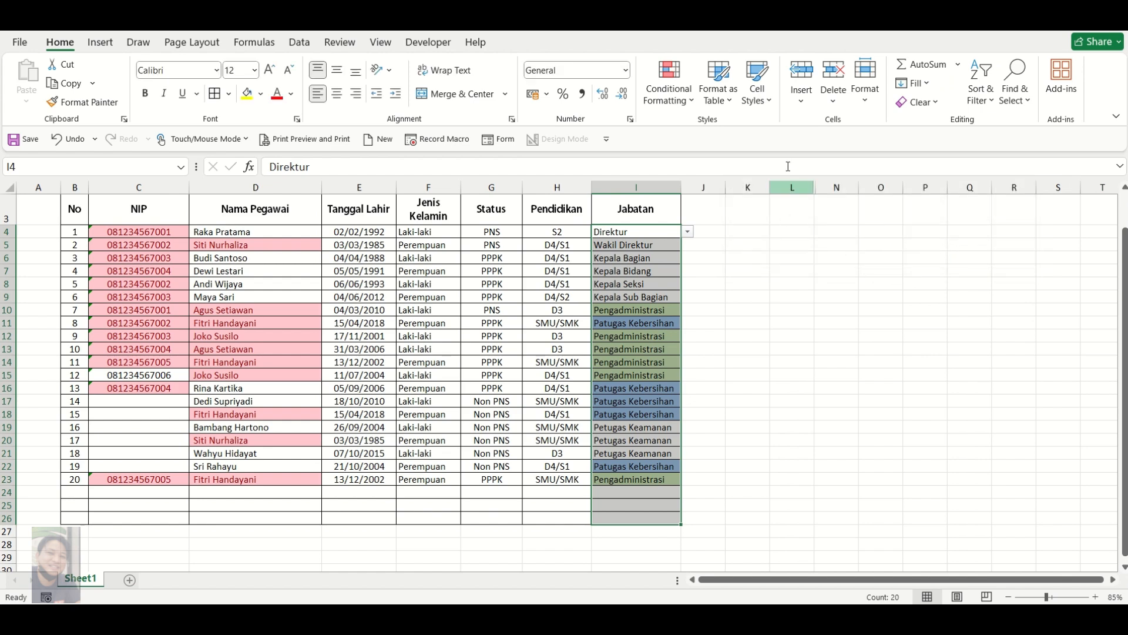
- Highlight Jabatan cells in I4:I26 containing the text "Keamanan" with a custom format that has an orange fill
left_click(688, 106)
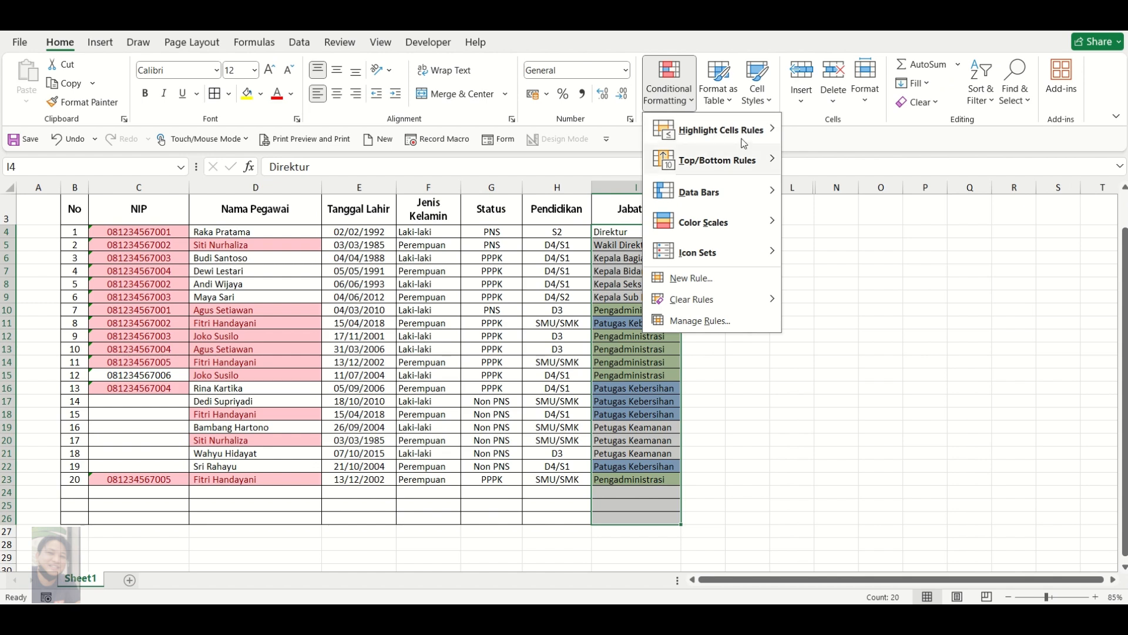
mouse_move(777, 130)
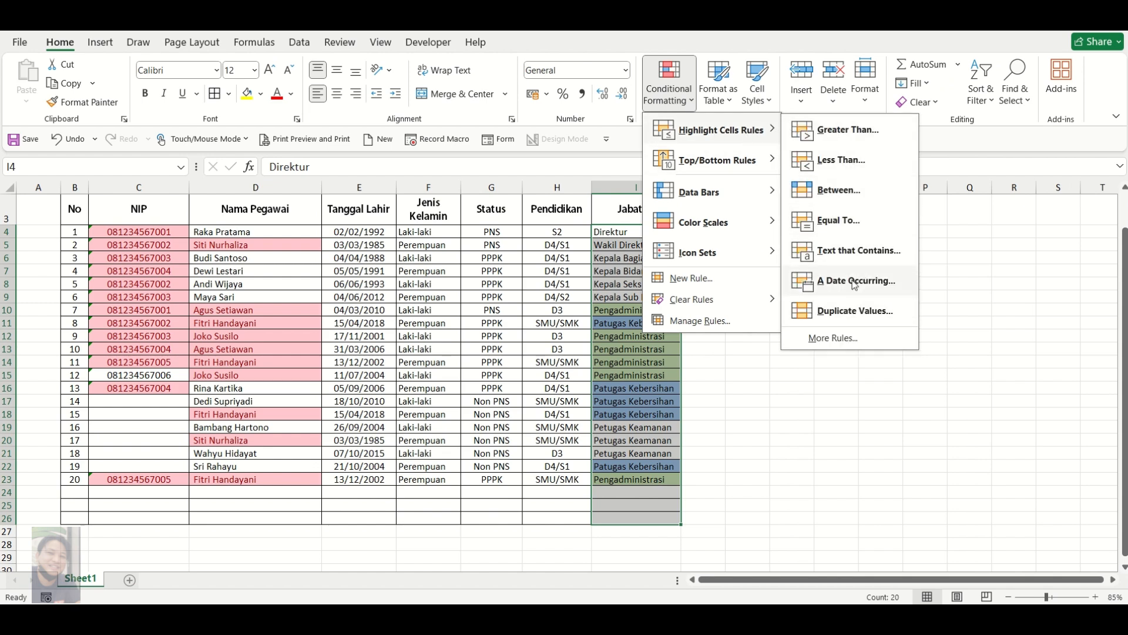
left_click(848, 254)
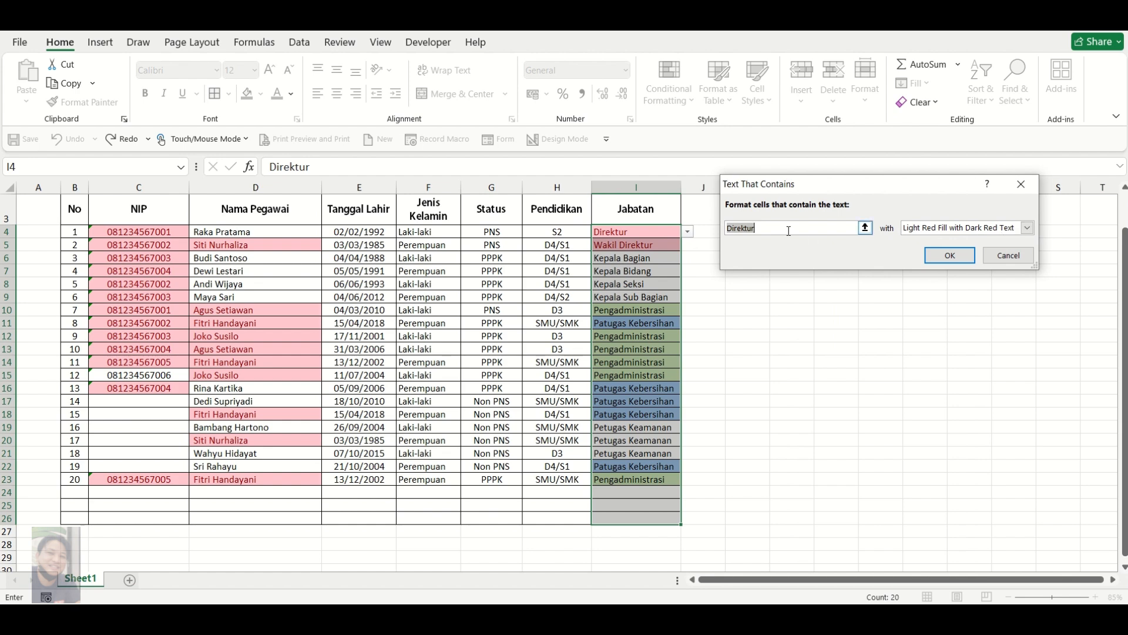
type("Keamanan")
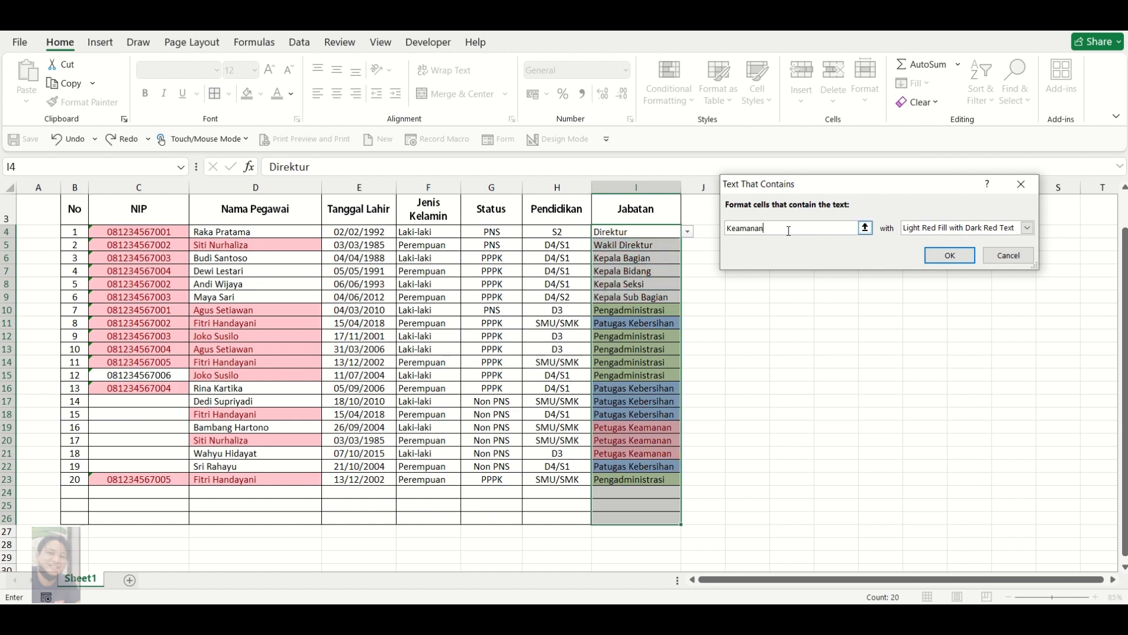
left_click(1028, 228)
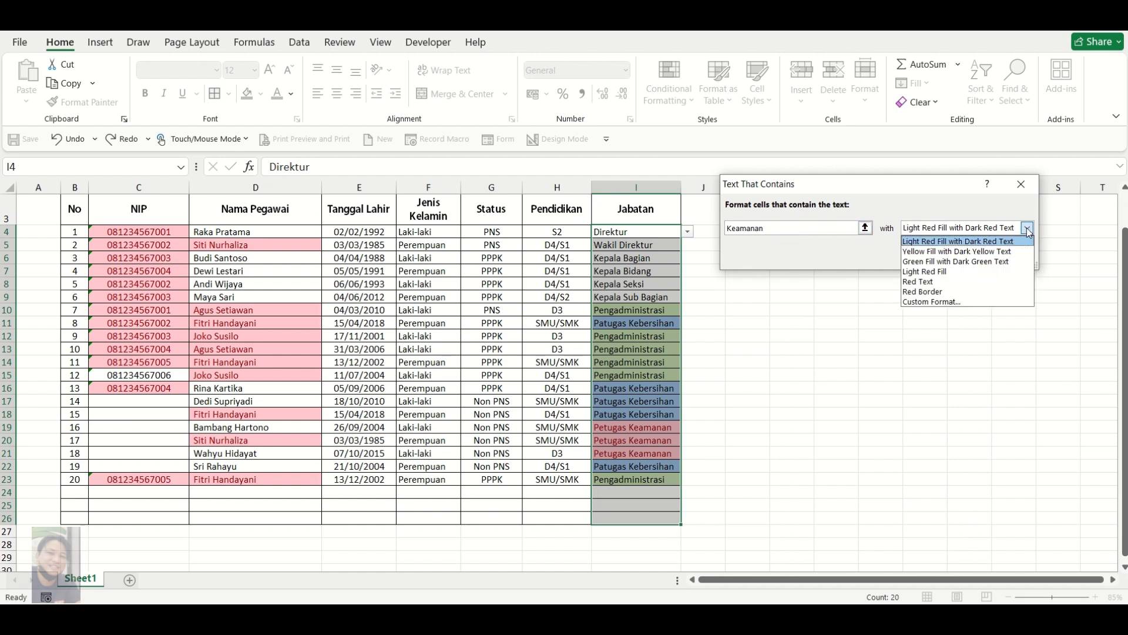
left_click(969, 301)
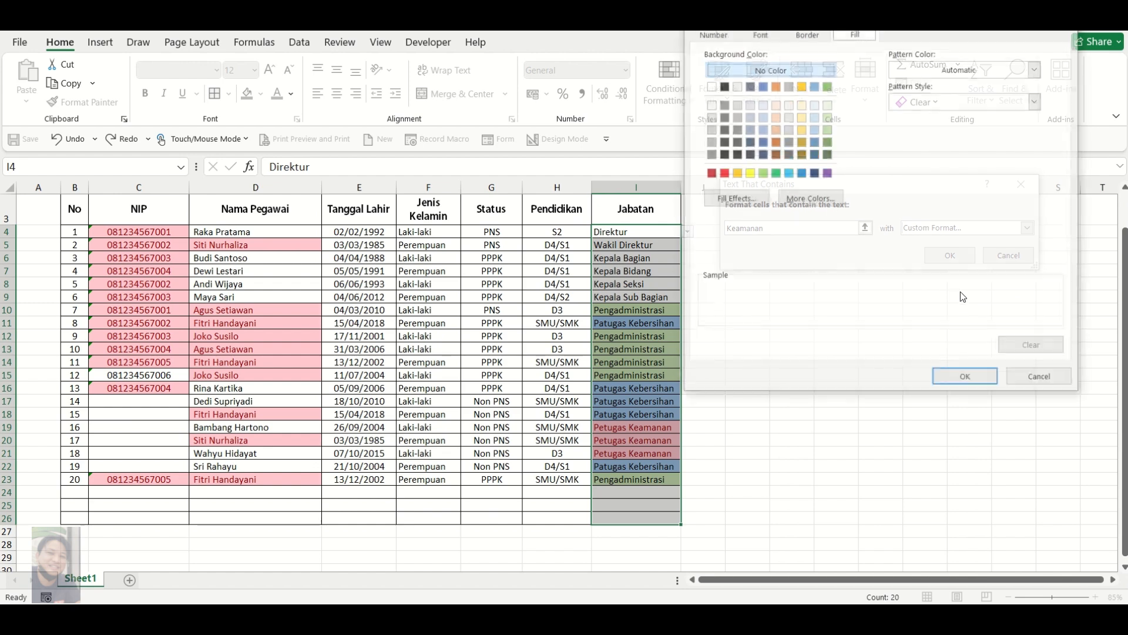
left_click(736, 173)
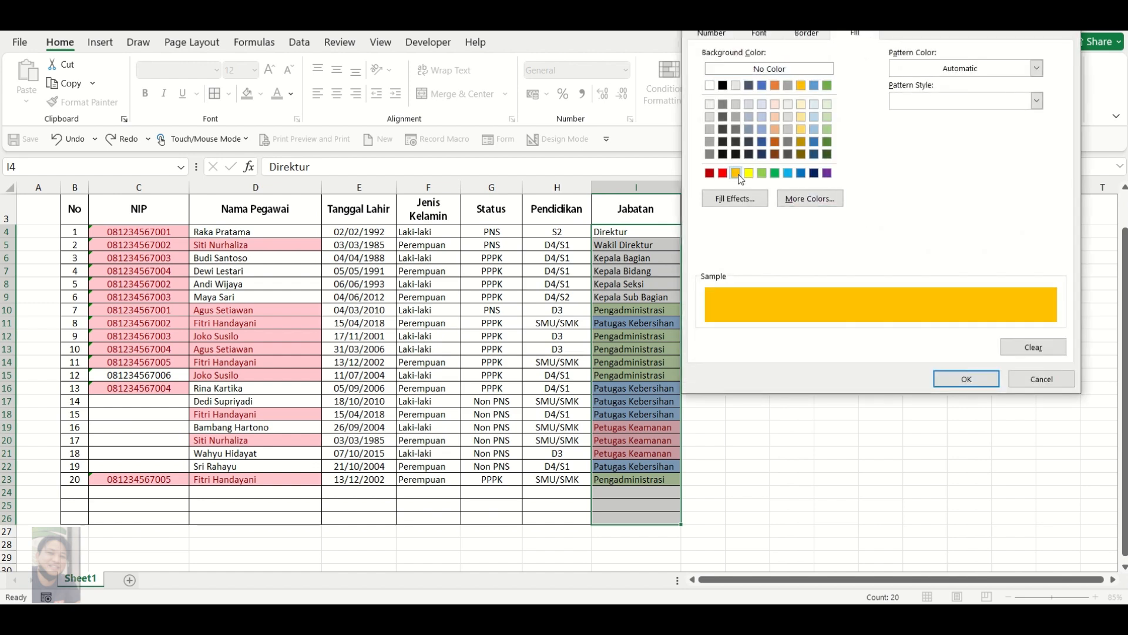
left_click(969, 380)
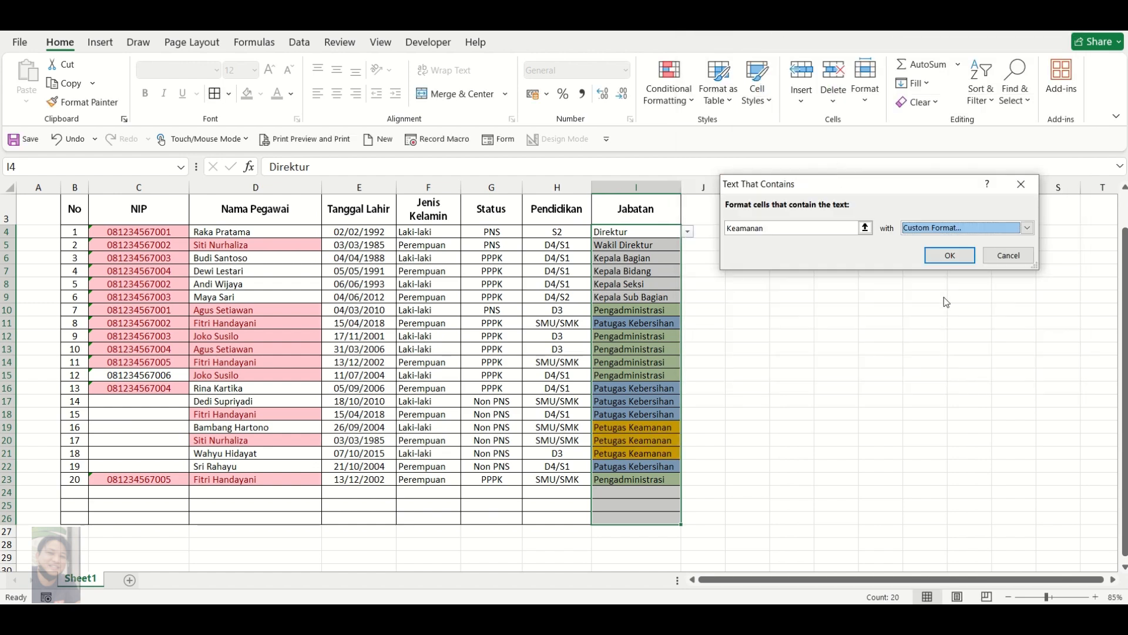
left_click(947, 256)
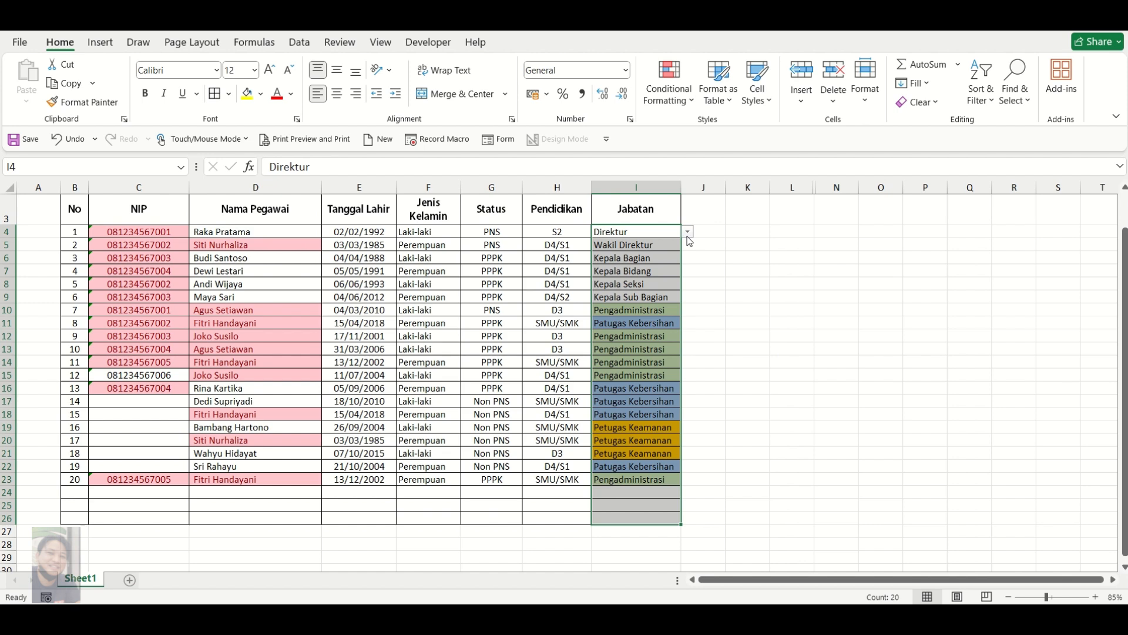
- Highlight Jabatan cells in I4:I26 containing the text "Kepala" with Light Red Fill with Dark Red Text
left_click(682, 101)
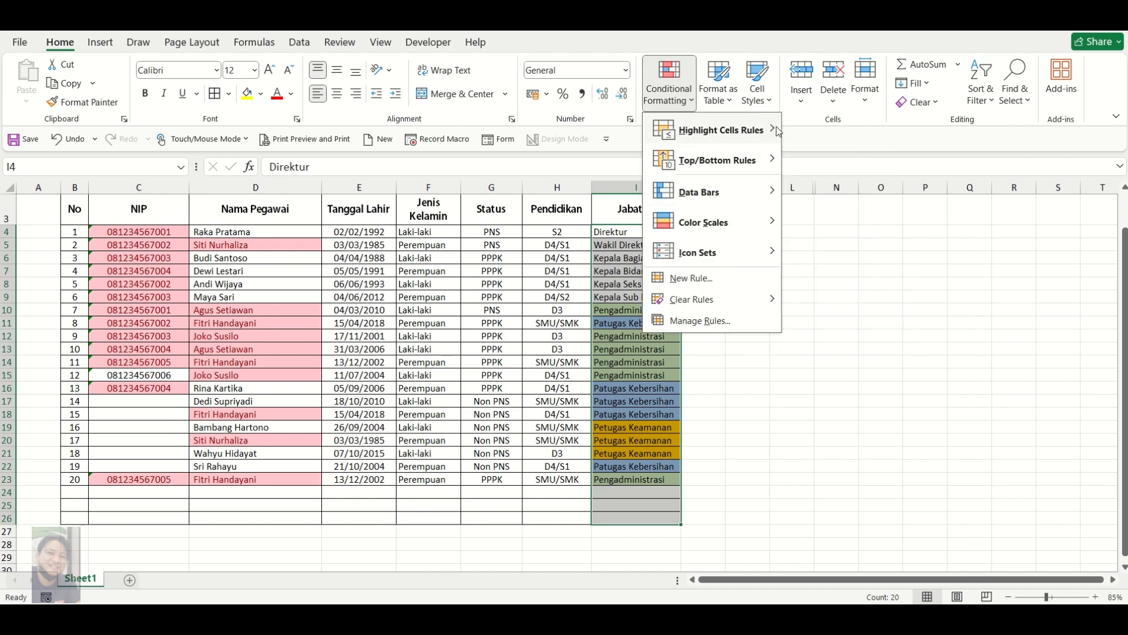
mouse_move(777, 127)
left_click(859, 251)
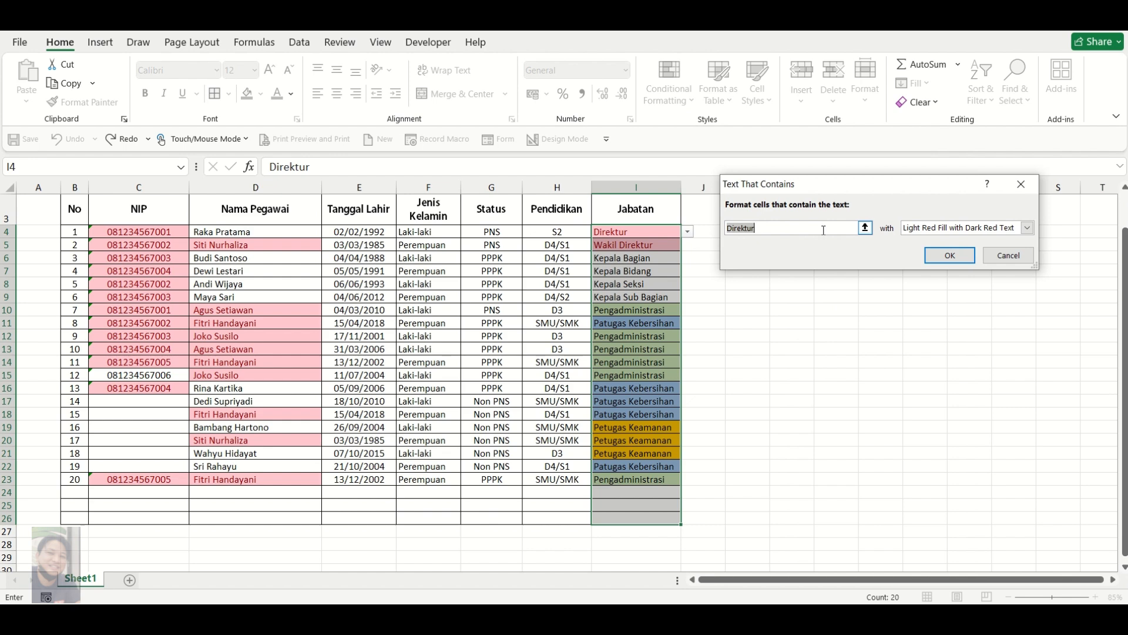
type("Kepa")
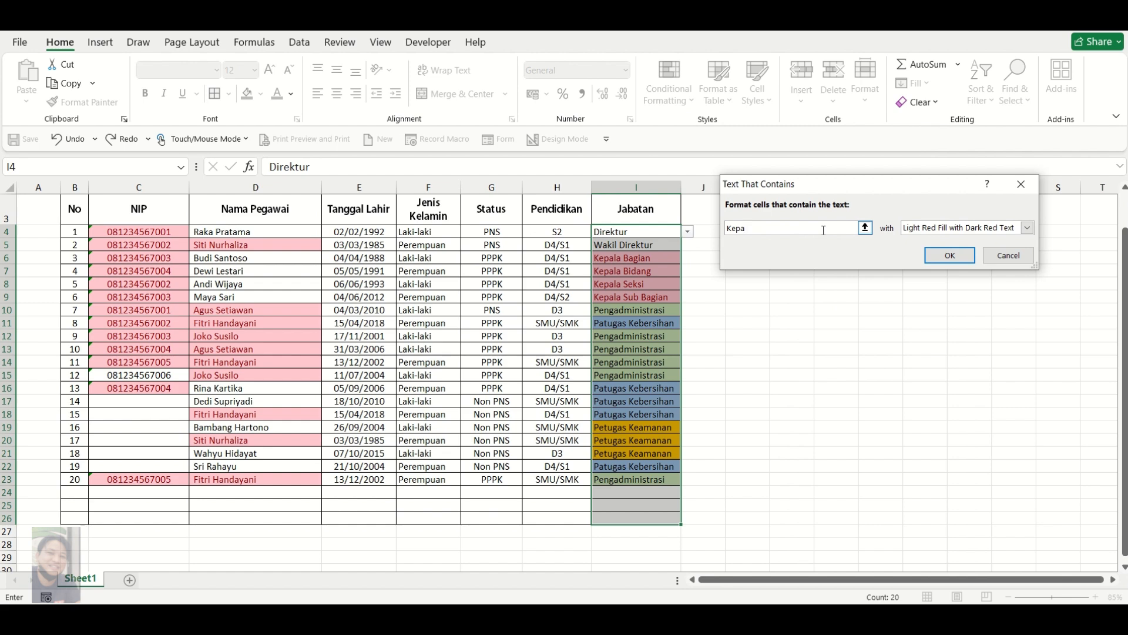
type("s")
key("BackSpace")
type("la")
left_click(967, 259)
left_click(646, 273)
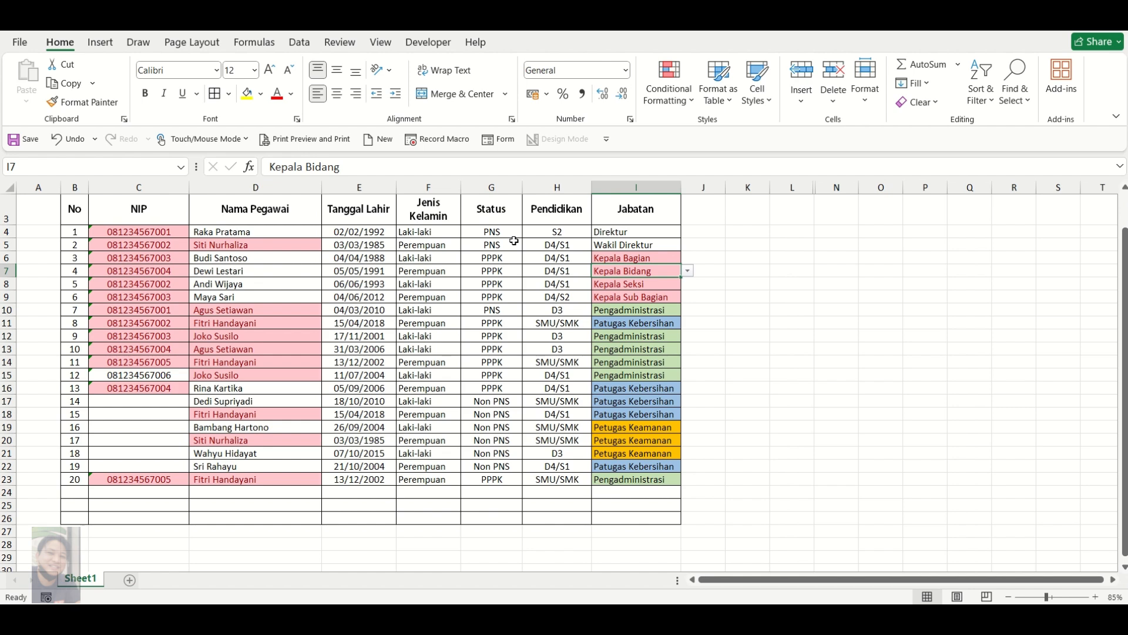
- Select the Status column's data cells, G4:G26
left_click_drag(507, 232, 493, 516)
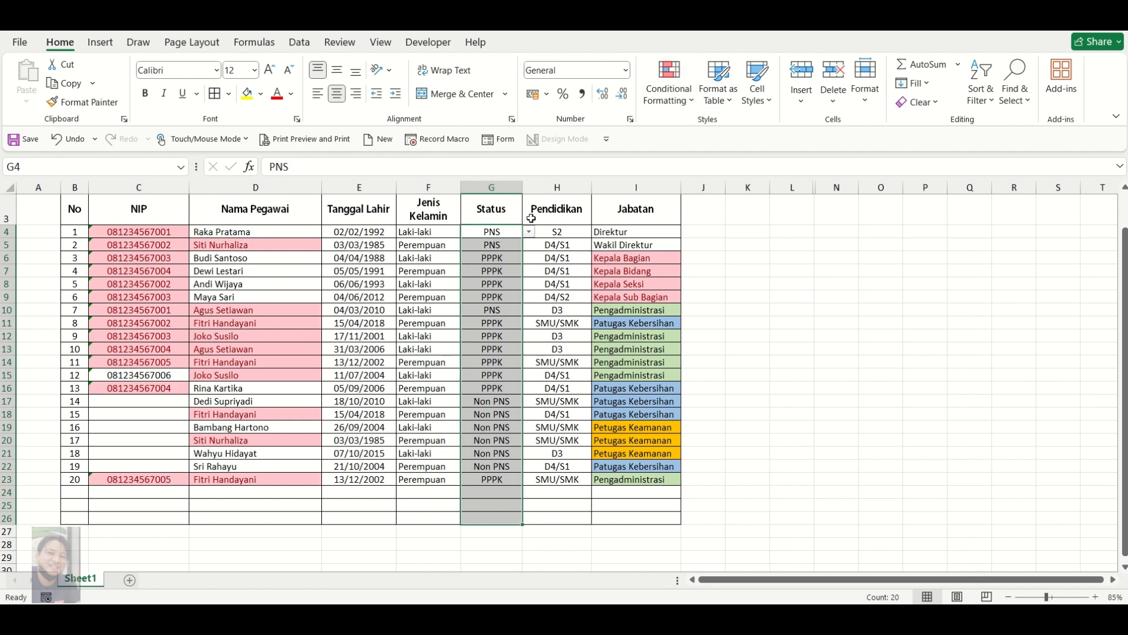
left_click_drag(503, 232, 483, 516)
left_click(669, 88)
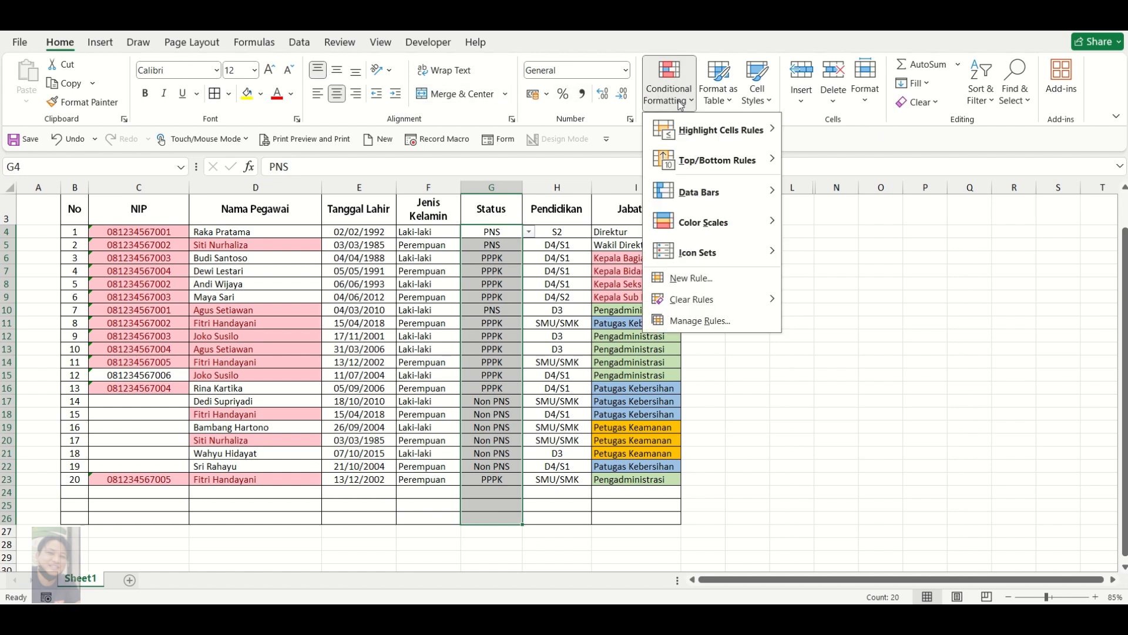
mouse_move(733, 136)
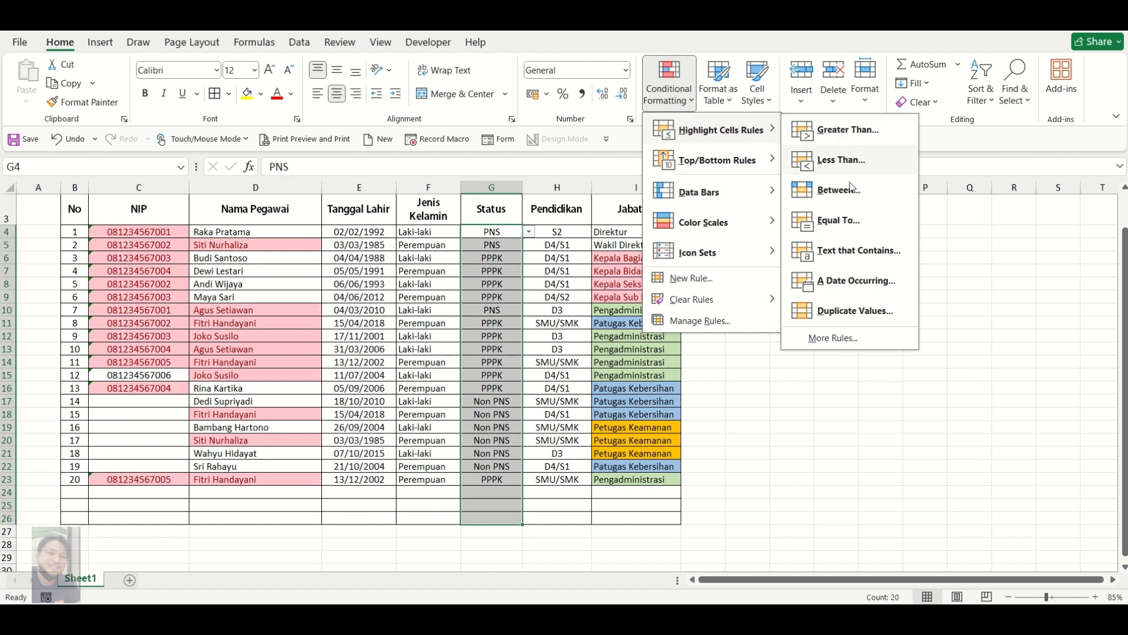
left_click(850, 251)
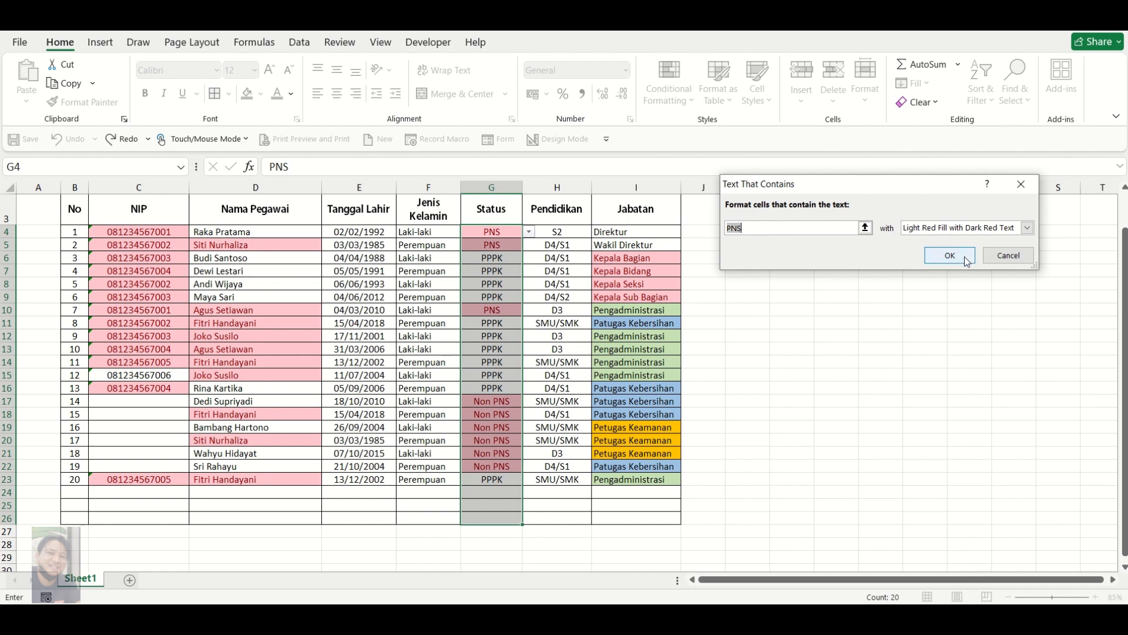
left_click(800, 228)
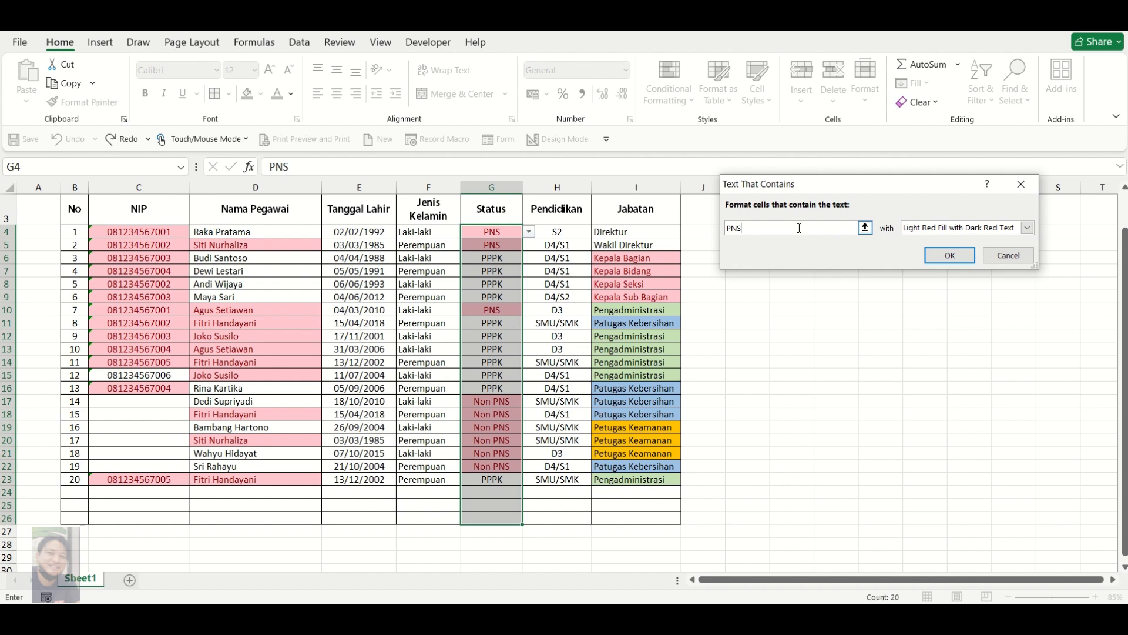
type("\"")
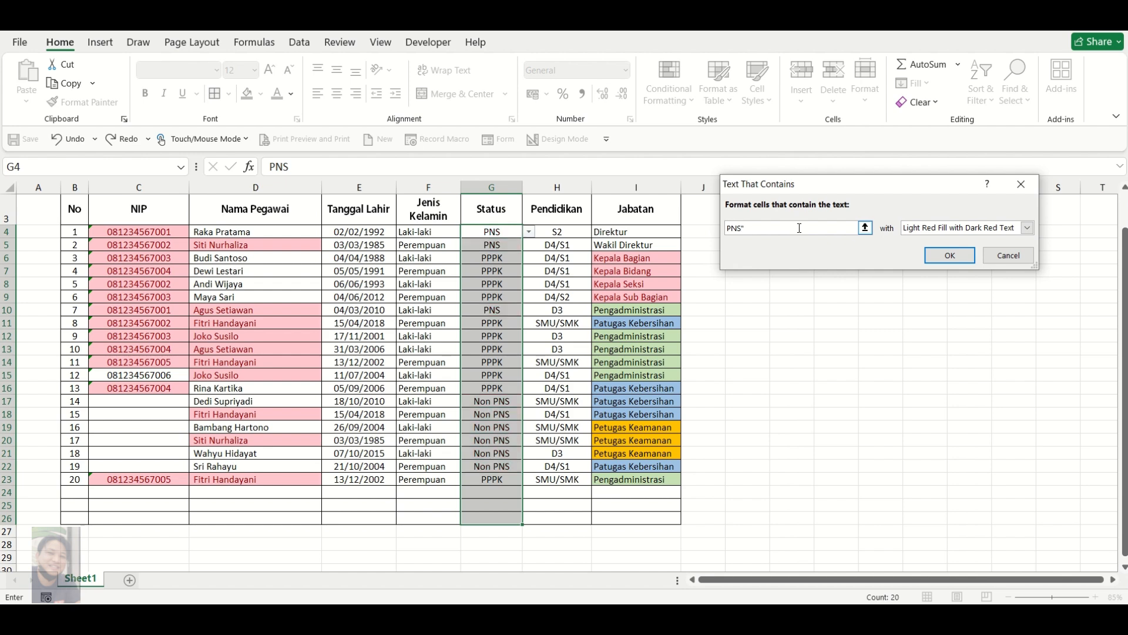
left_click(727, 229)
left_click(865, 228)
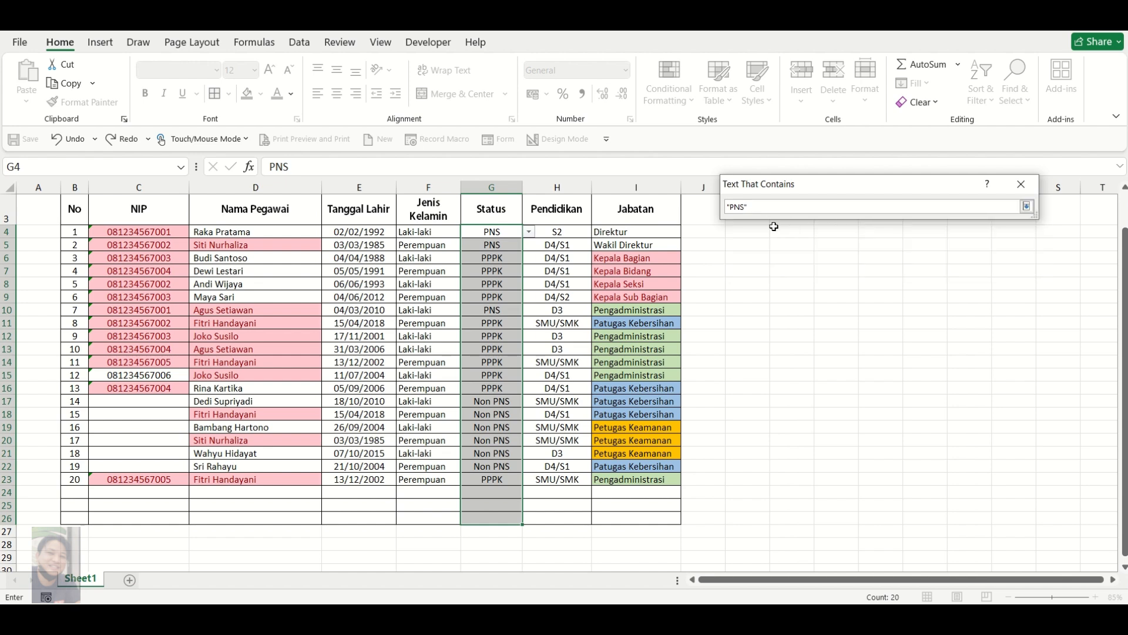
left_click(487, 233)
left_click_drag(775, 206, 704, 205)
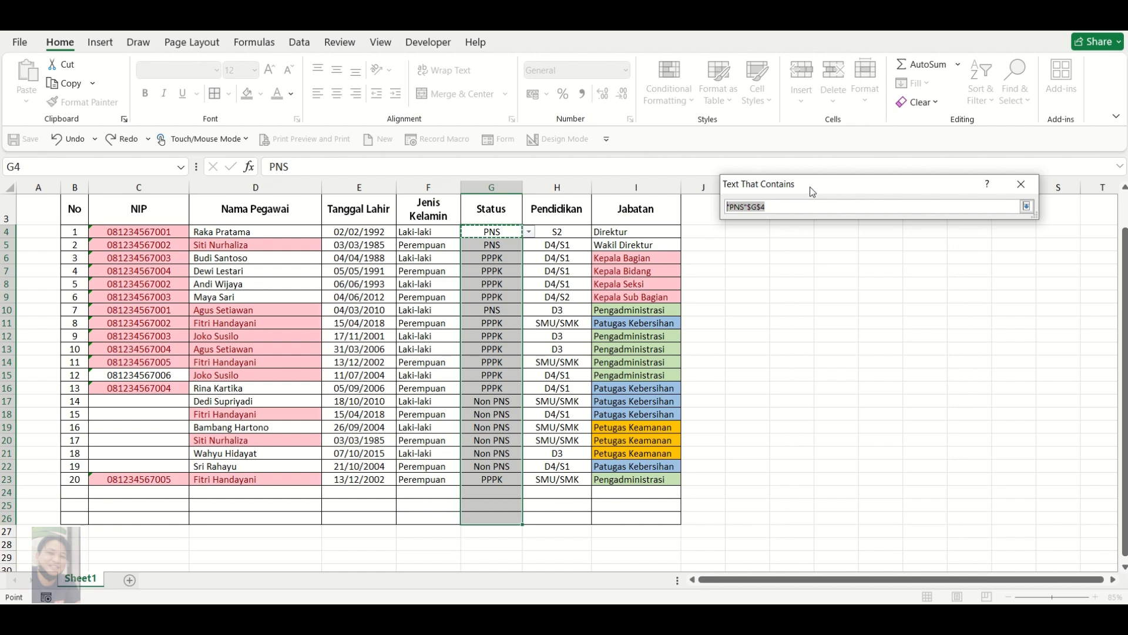
key("BackSpace")
left_click(493, 233)
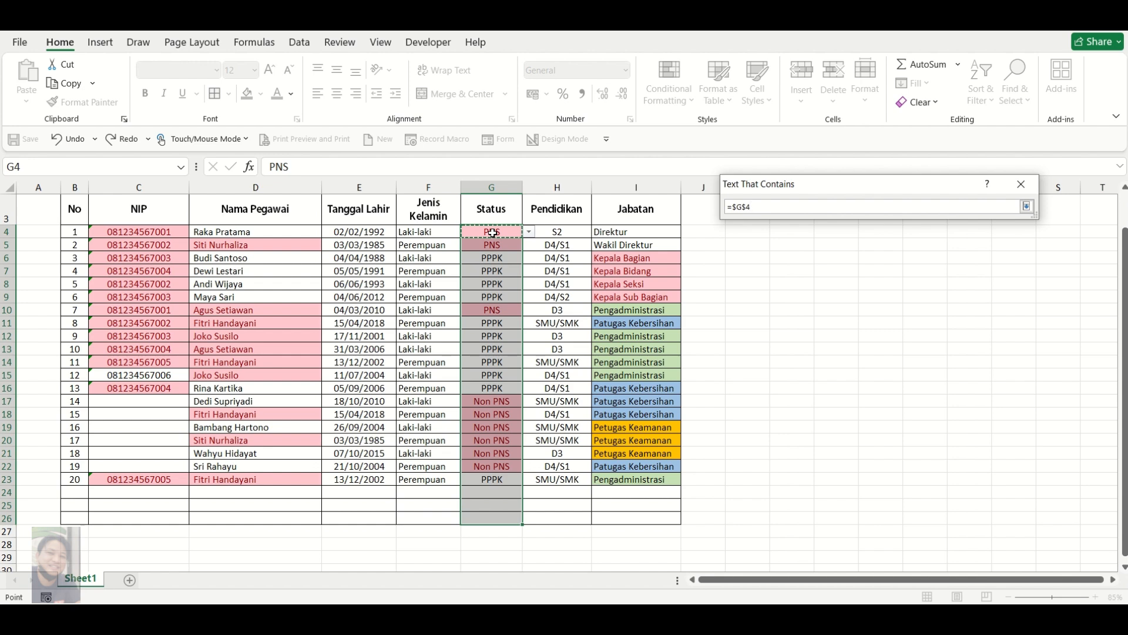
left_click(1026, 207)
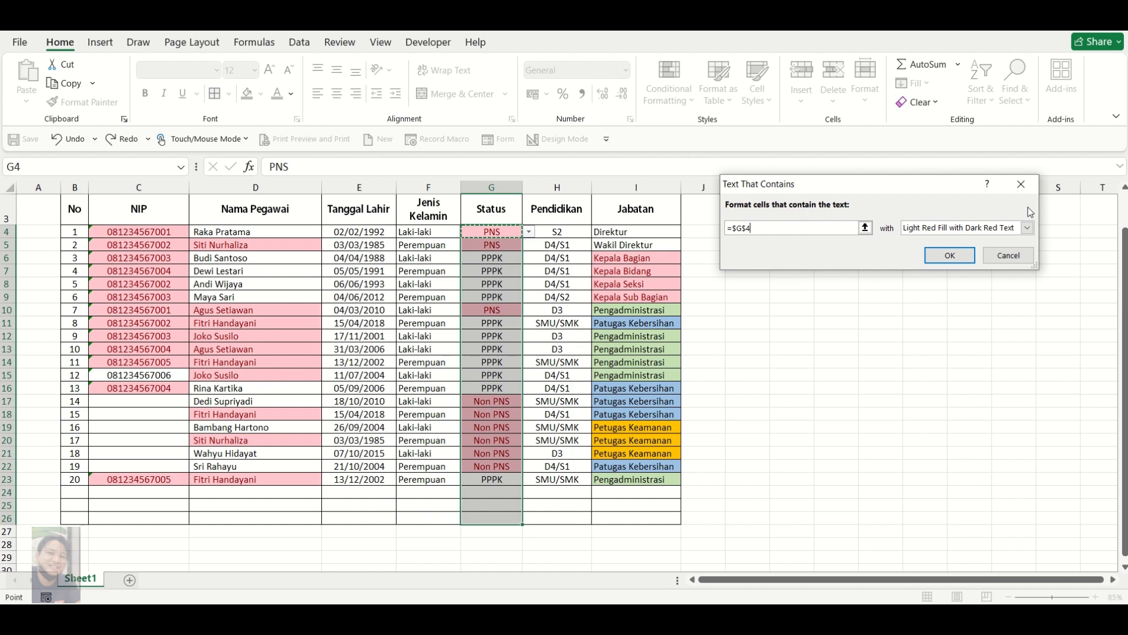
left_click(1008, 255)
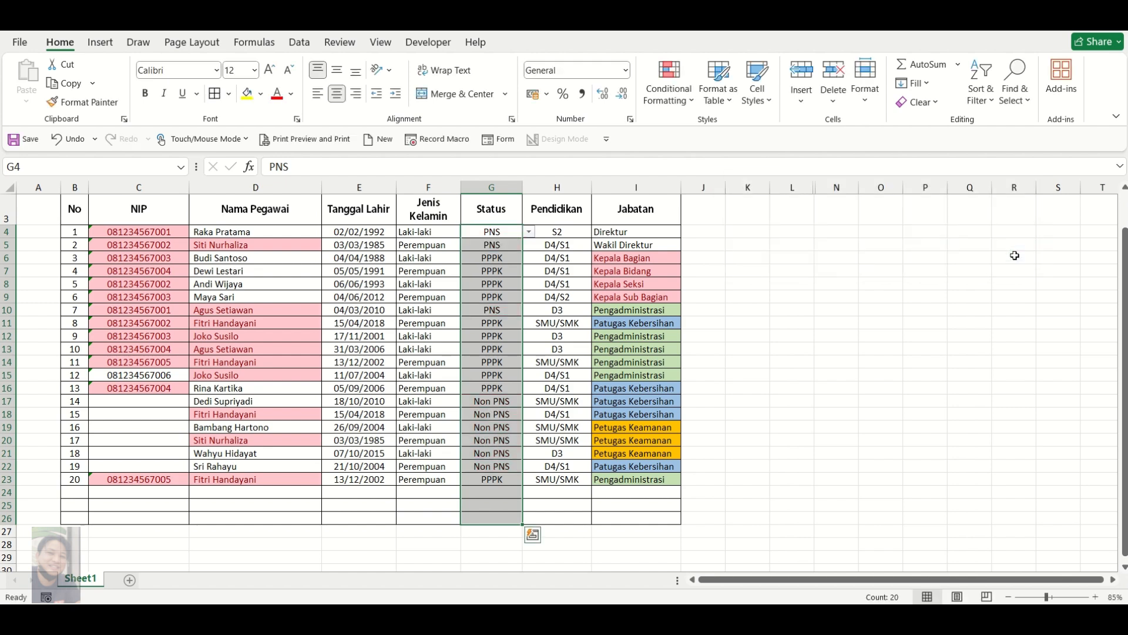
- Highlight Status cells in G4:G26 equal to "PNS" with Light Red Fill with Dark Red Text
left_click(673, 97)
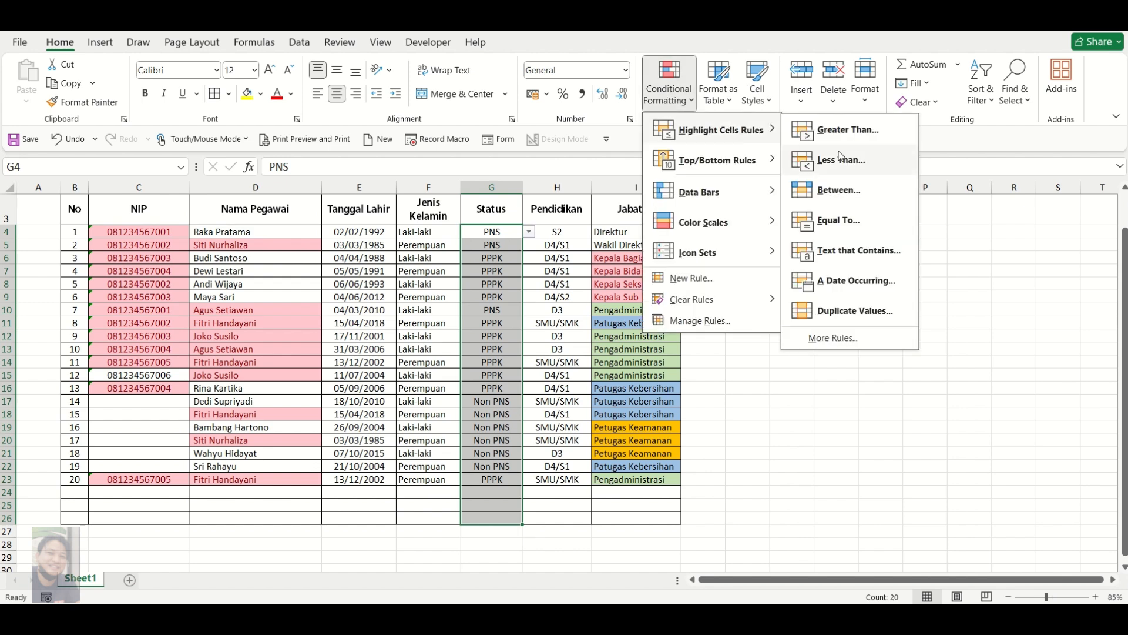
left_click(840, 220)
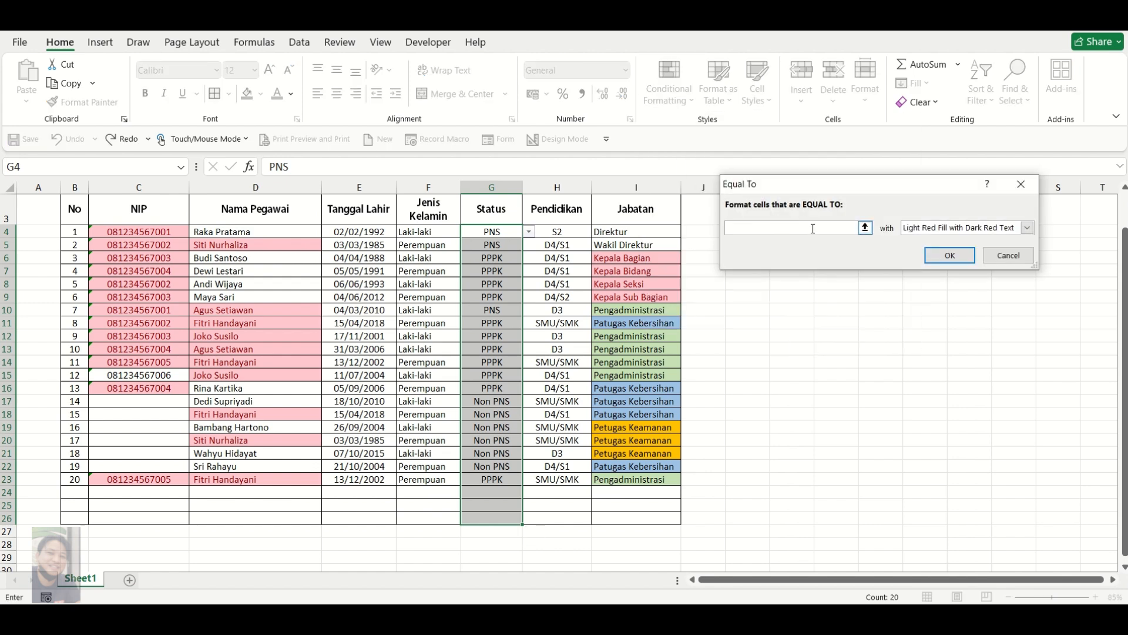
type("PNS")
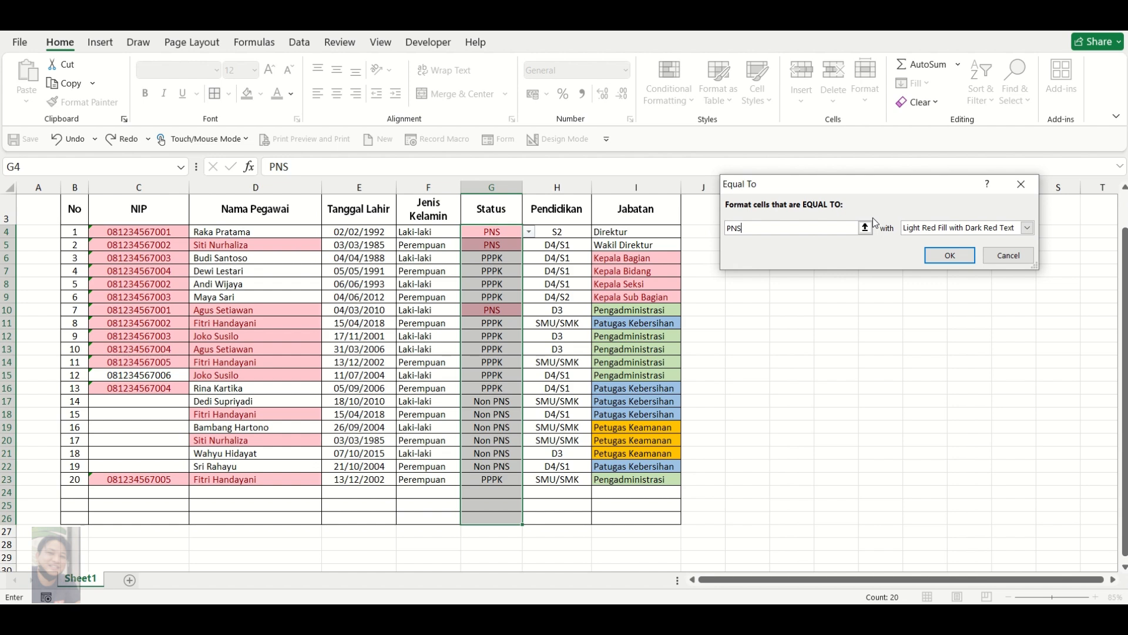
left_click(950, 256)
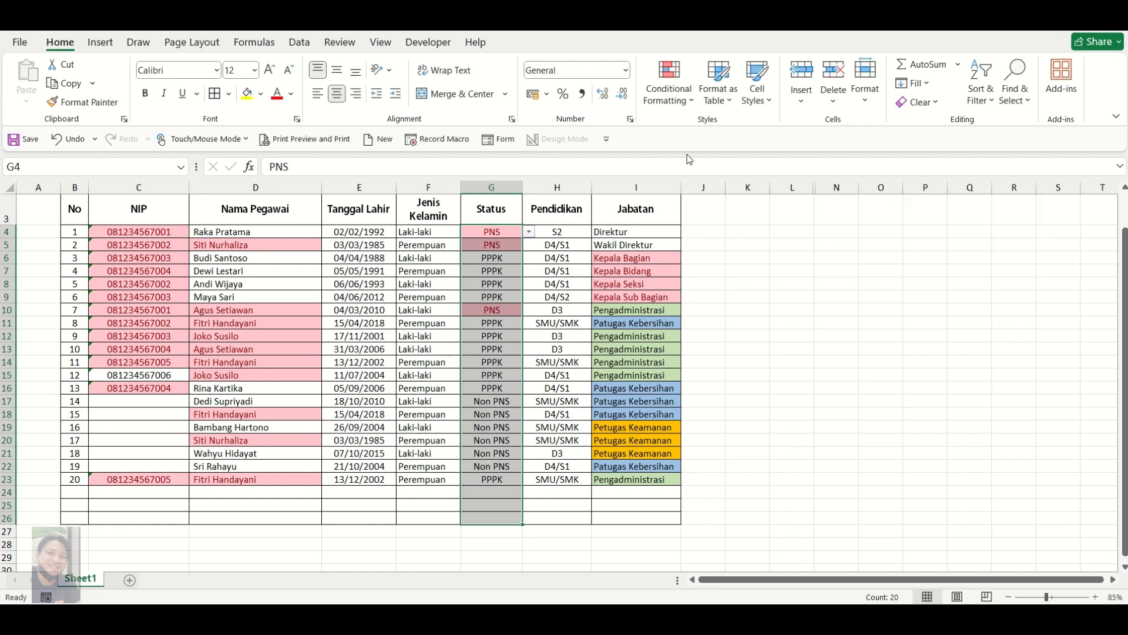
- Highlight Status cells in G4:G26 equal to "NON PNS" with Green Fill with Dark Green Text
left_click(668, 82)
mouse_move(763, 137)
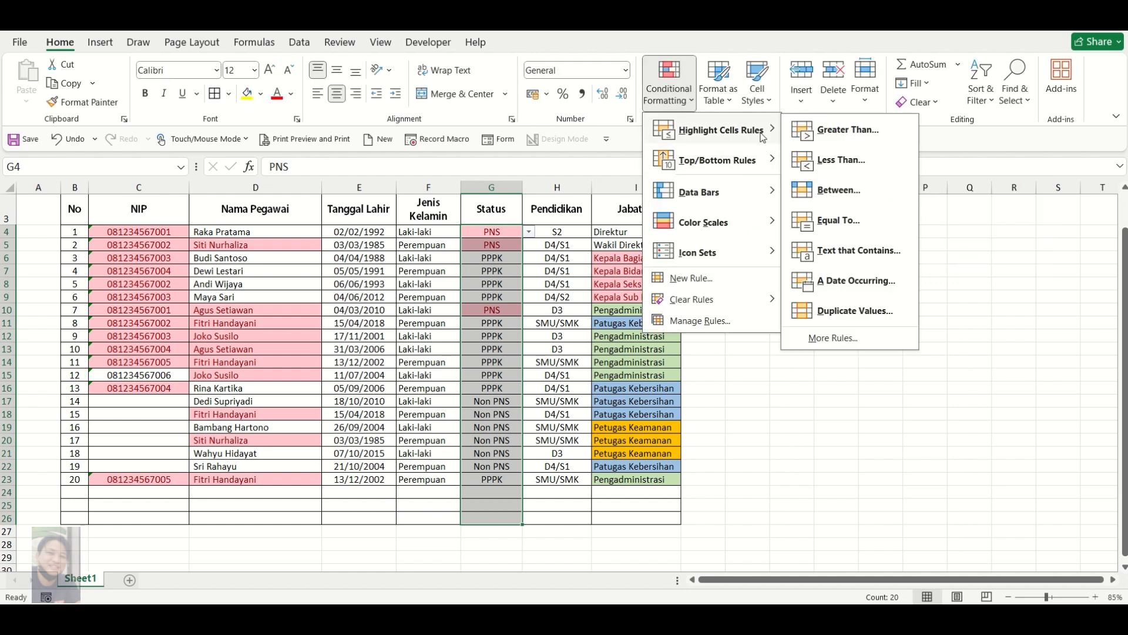
left_click(849, 231)
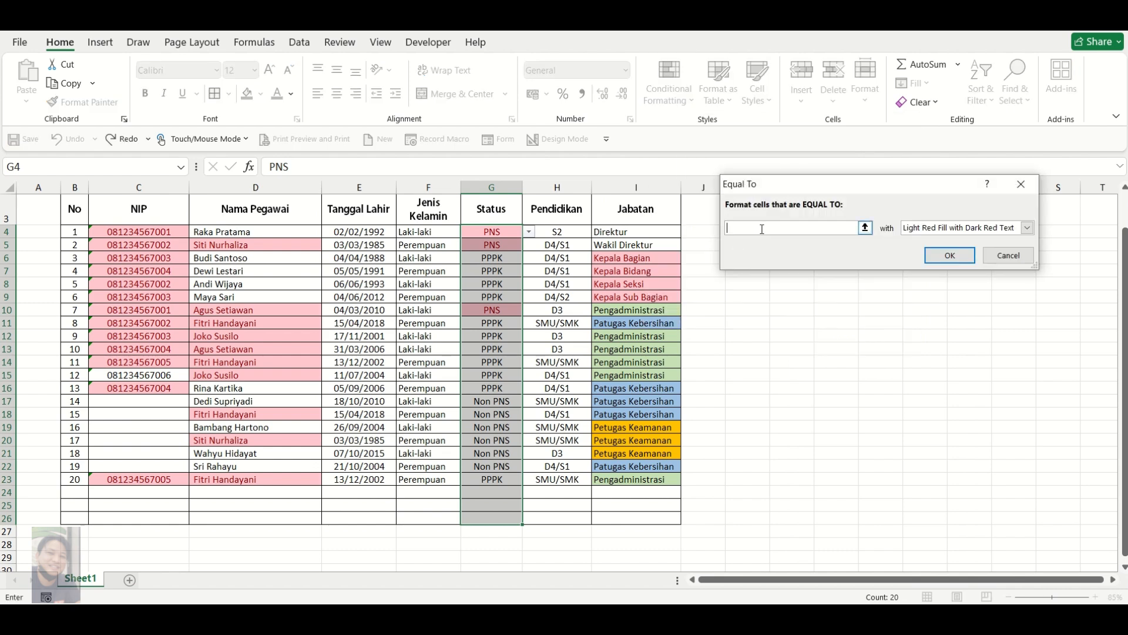
type("NON PNS")
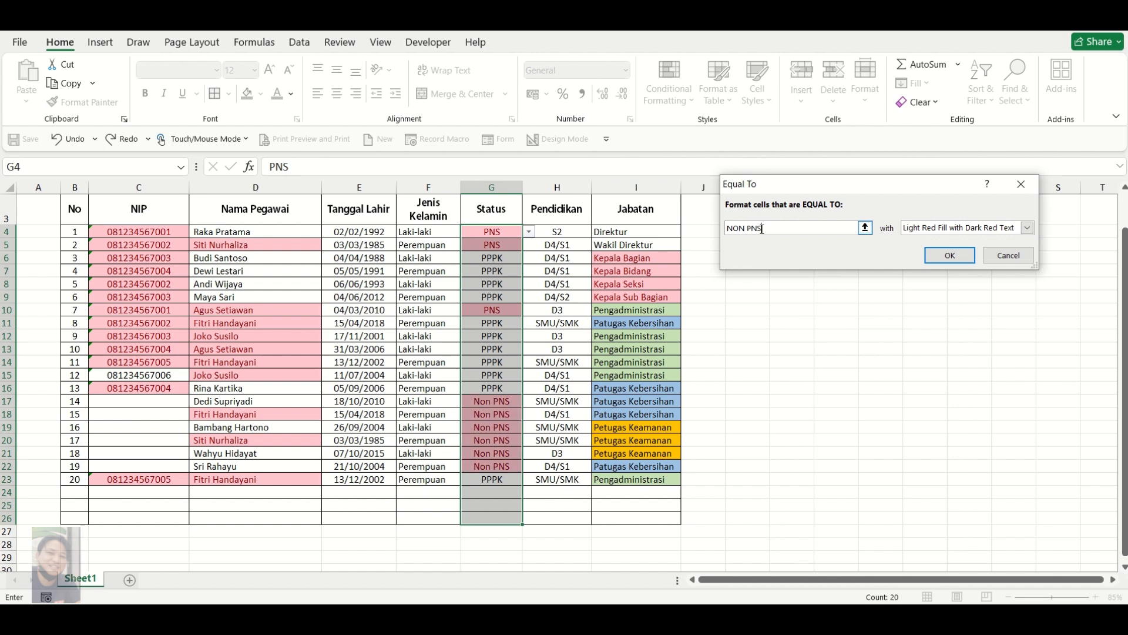
left_click(1028, 229)
left_click(1003, 262)
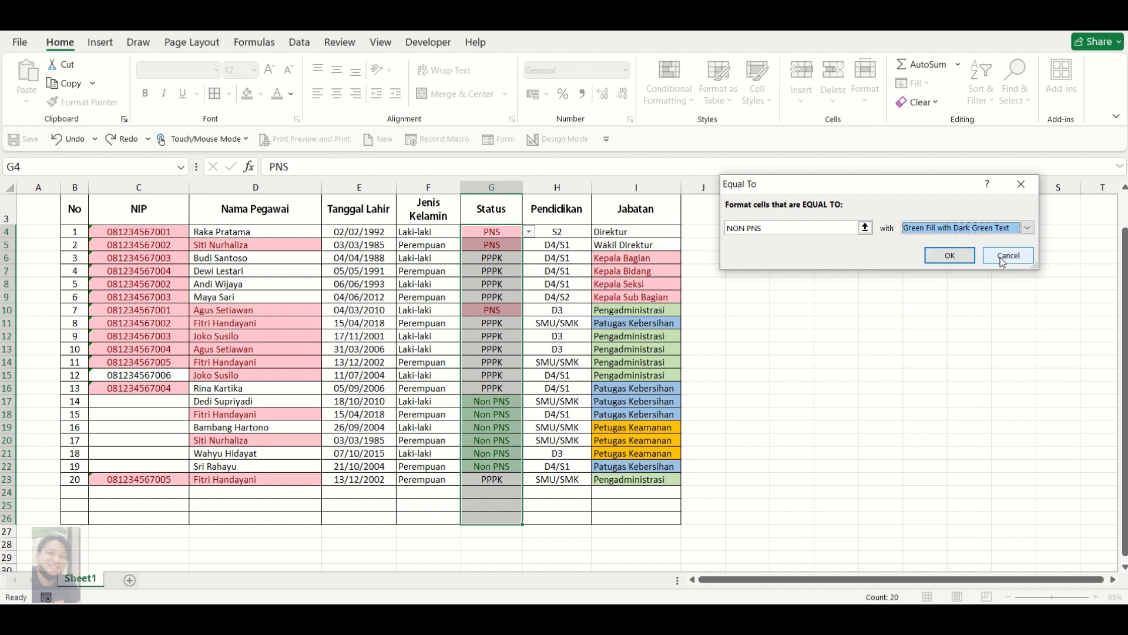
left_click(962, 258)
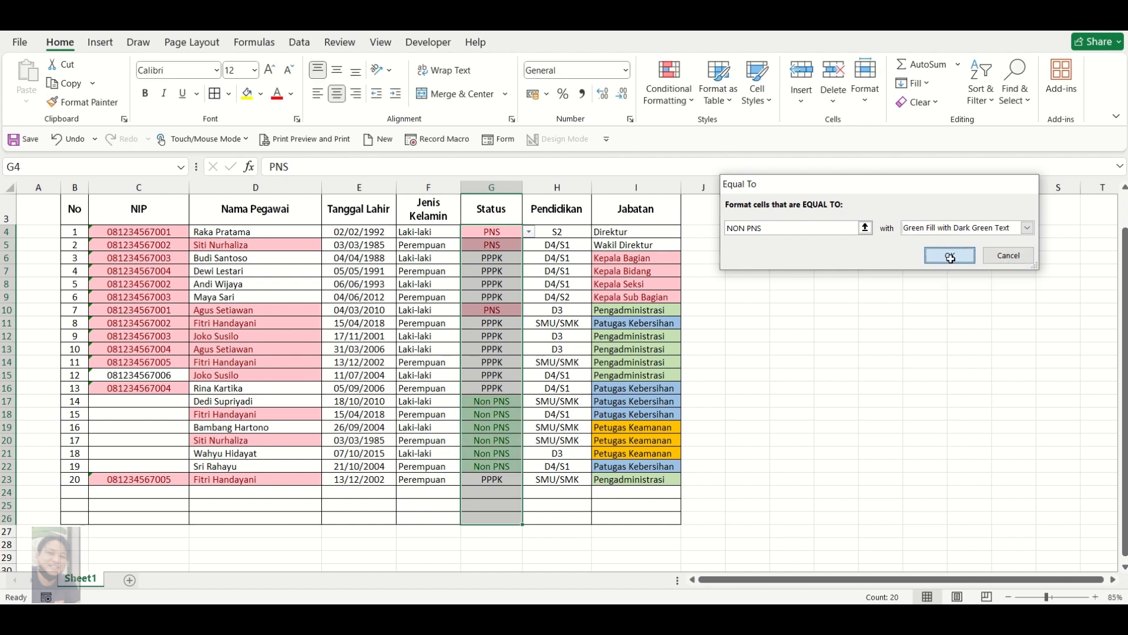
- Highlight Status cells in G4:G26 equal to "PPPK" with Yellow Fill with Dark Yellow Text
left_click(669, 88)
mouse_move(762, 134)
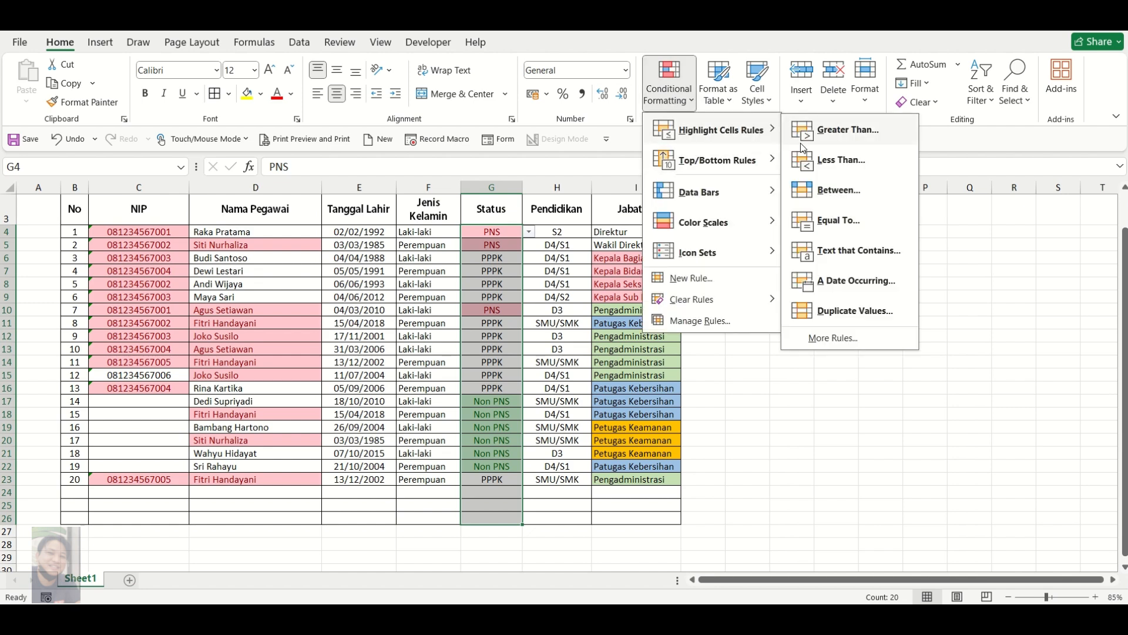
left_click(825, 220)
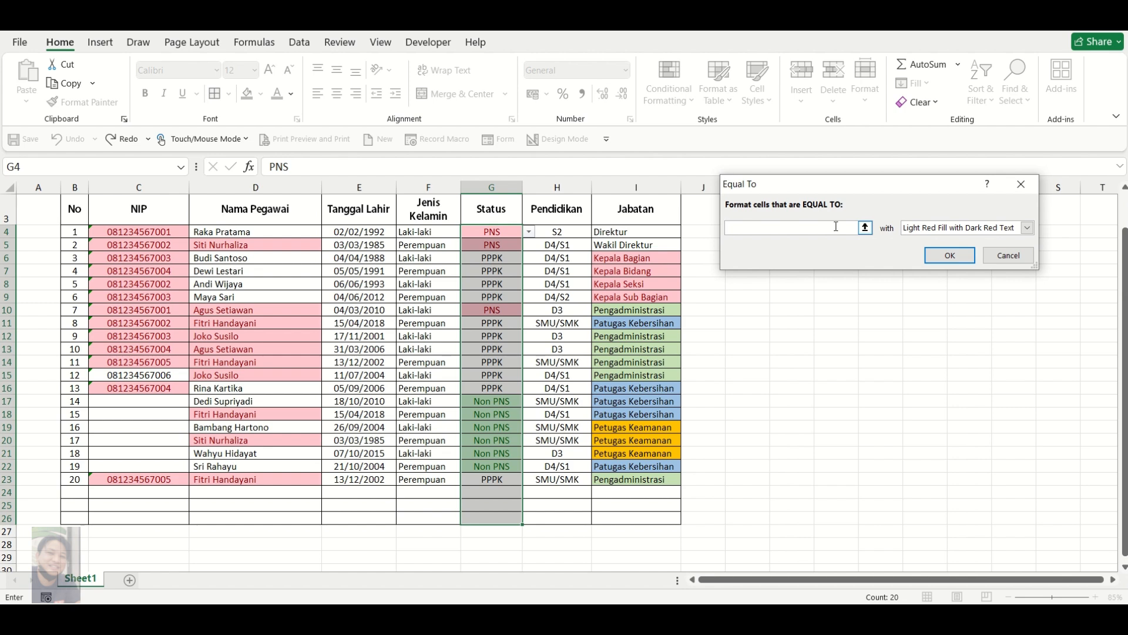
type("PPPK")
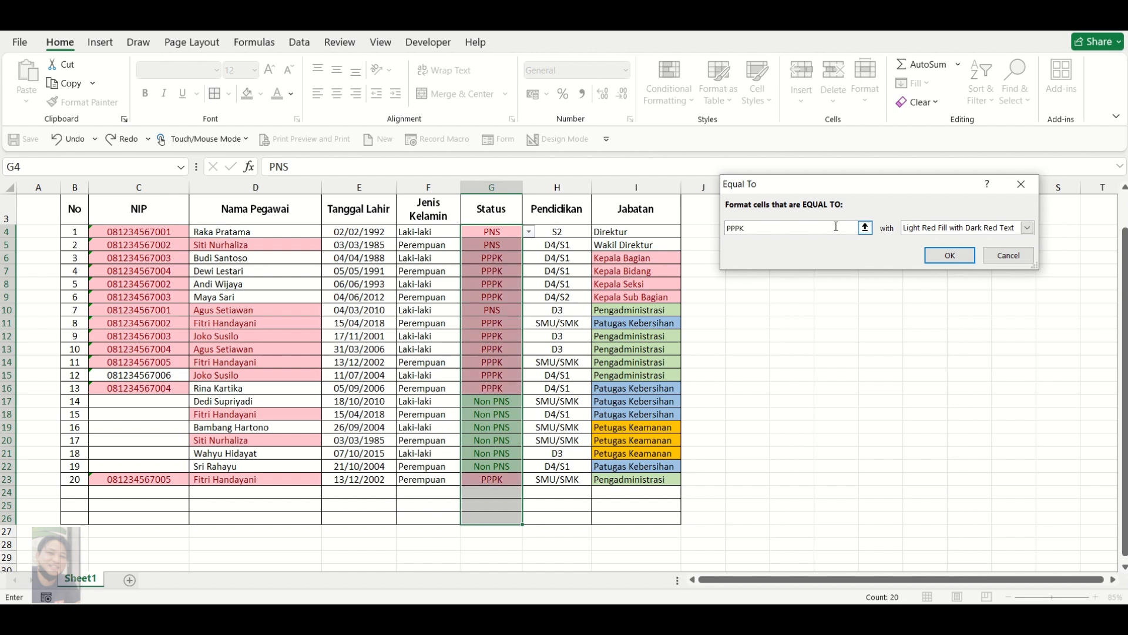
left_click(1027, 228)
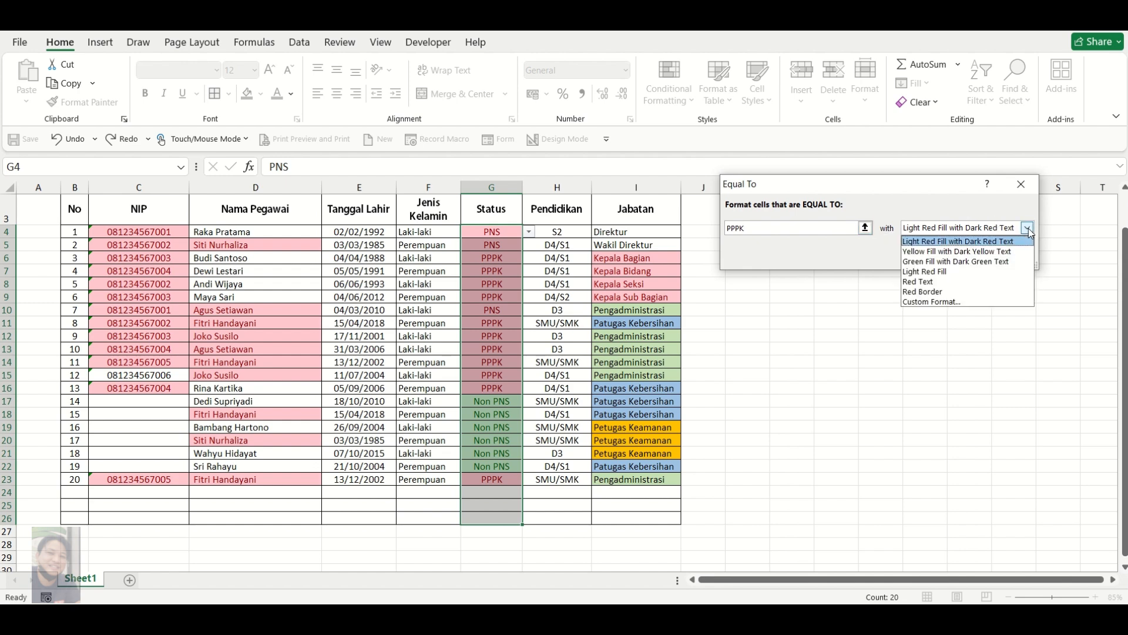
left_click(984, 252)
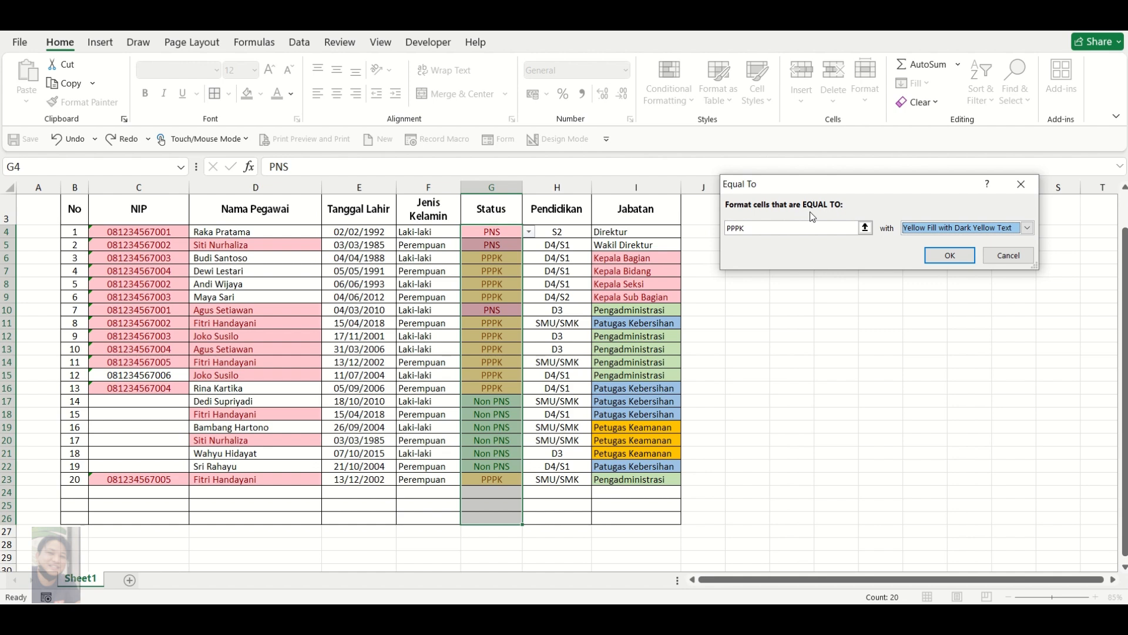
left_click(958, 258)
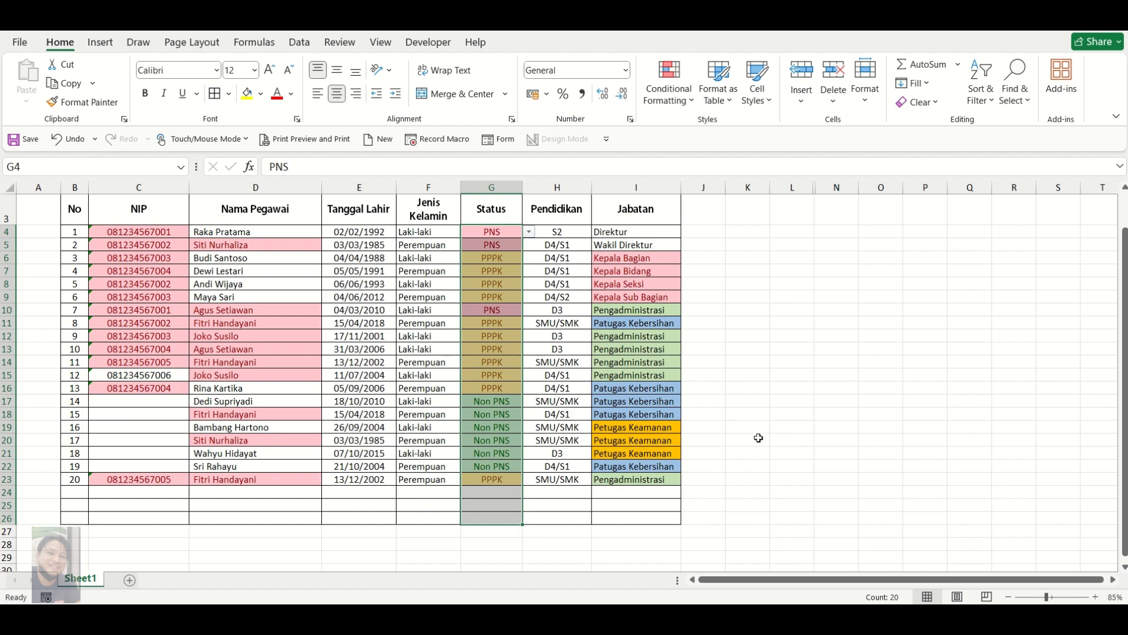
- Start a Less Than highlight rule for the Tanggal Lahir cells E4:E26
scroll(264, 455, "up", 1)
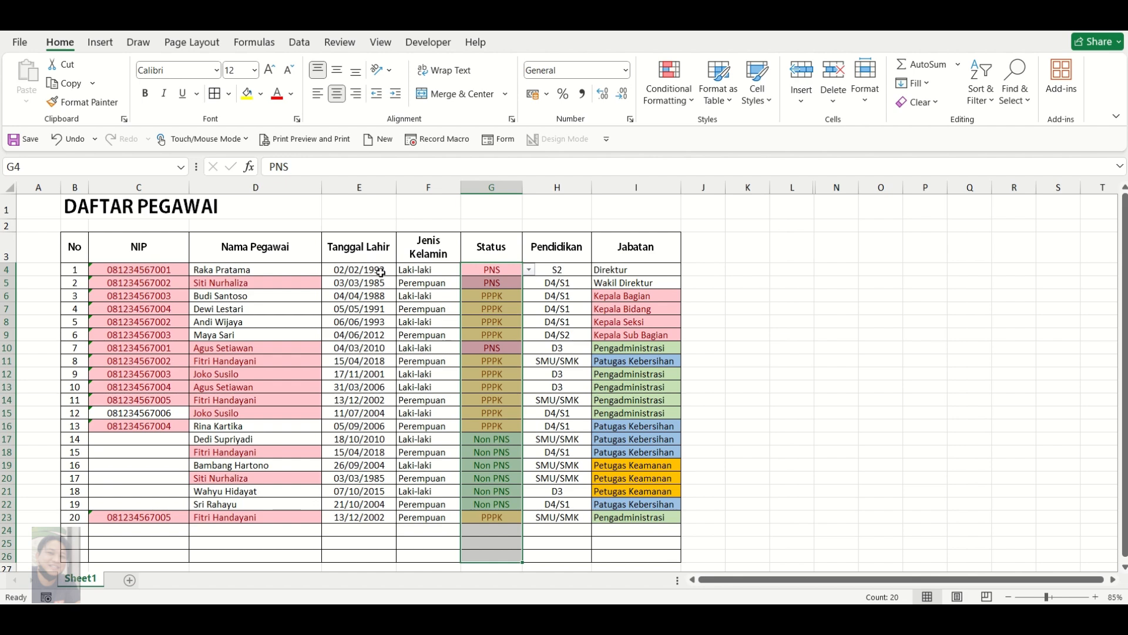
left_click_drag(381, 271, 373, 556)
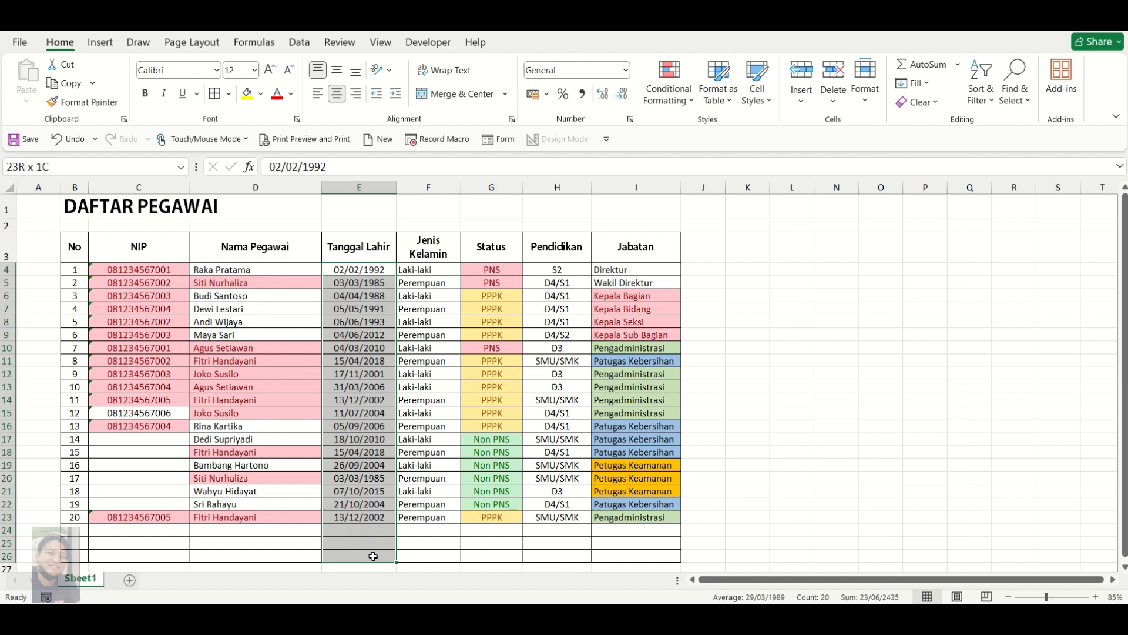
left_click_drag(373, 556, 374, 556)
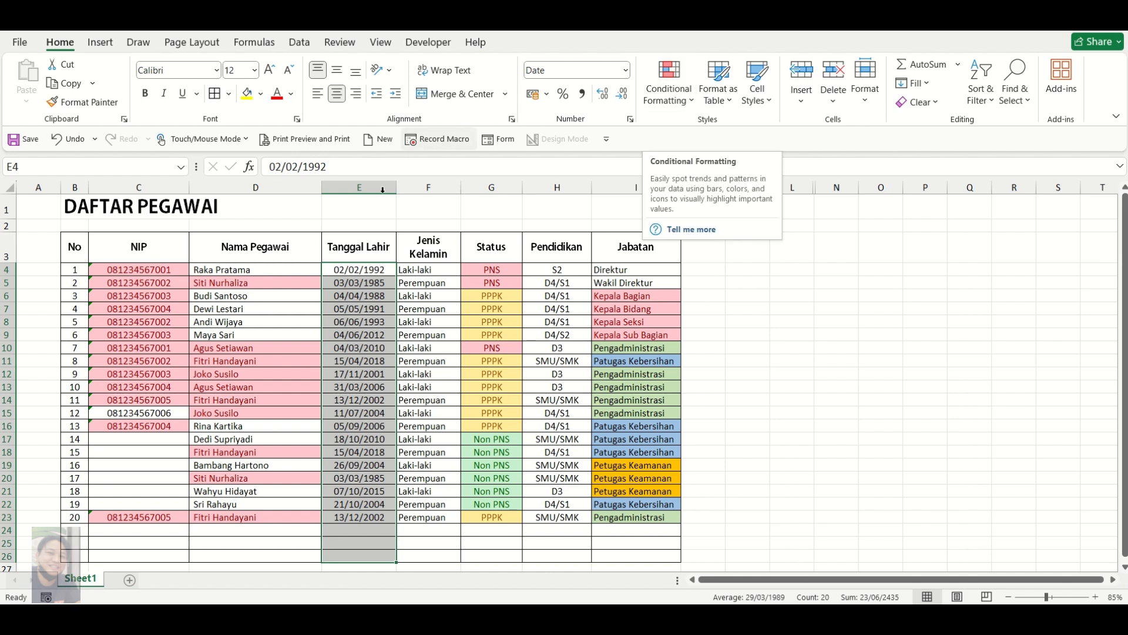
left_click(679, 101)
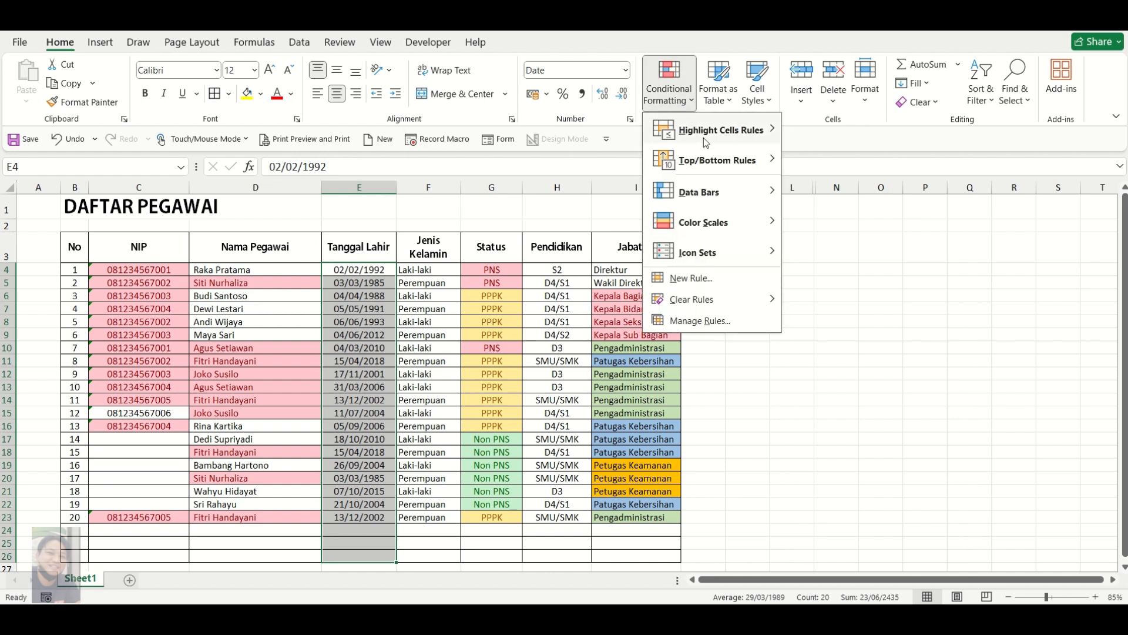
mouse_move(706, 143)
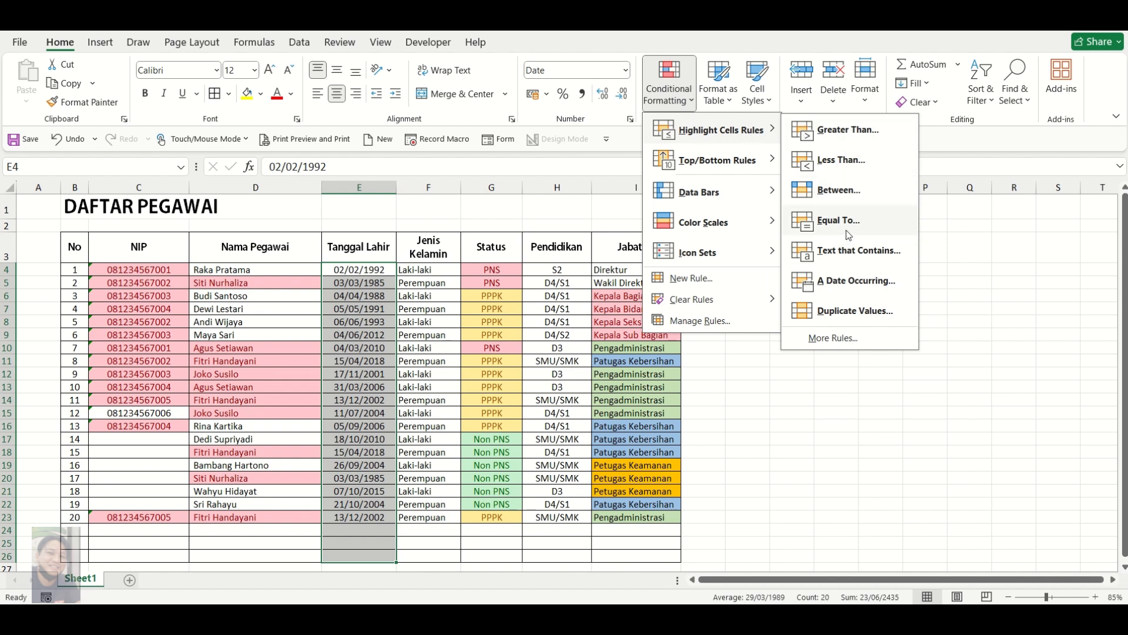
left_click(856, 168)
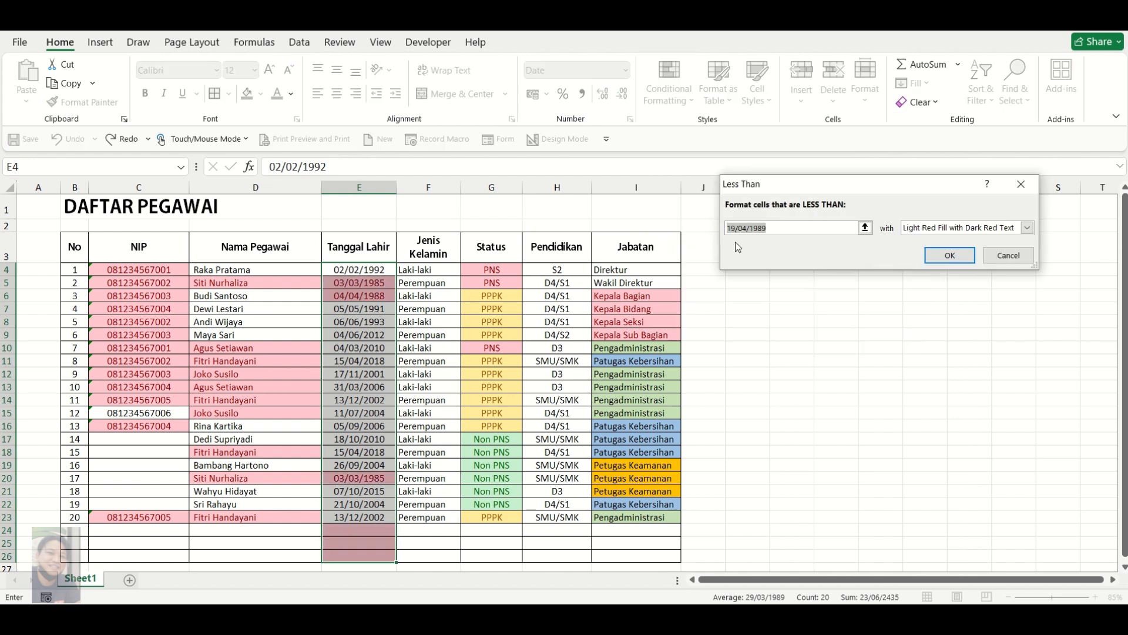
- Set the Less Than rule's threshold date to 31/12/2000
left_click(787, 227)
key("BackSpace")
key("BackSpace")
key("BackSpace")
key("BackSpace")
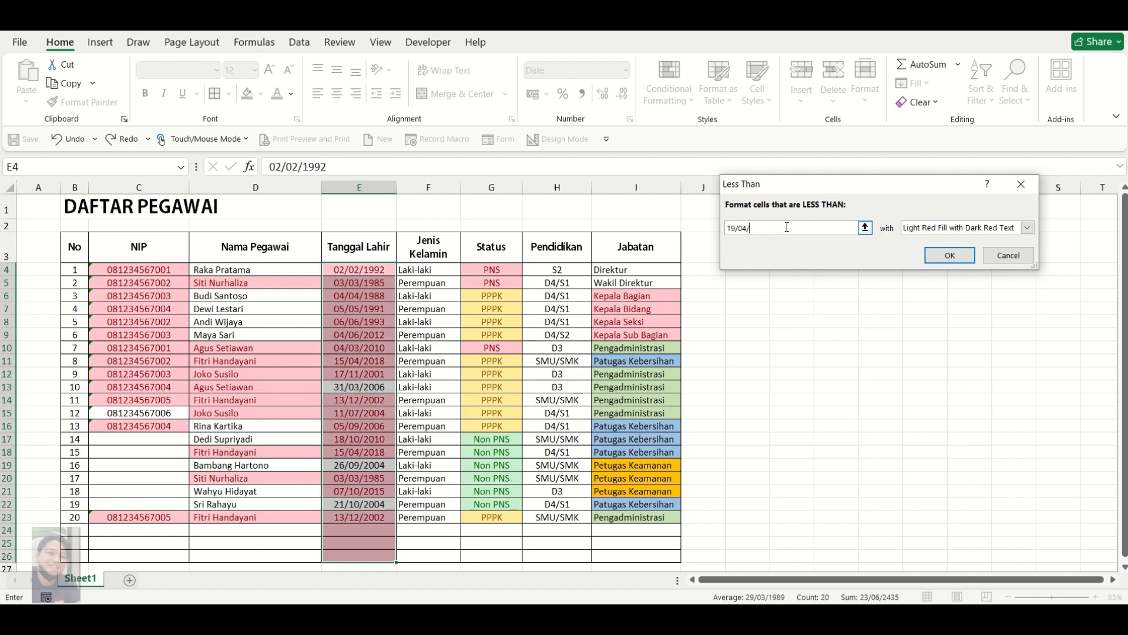
type("2")
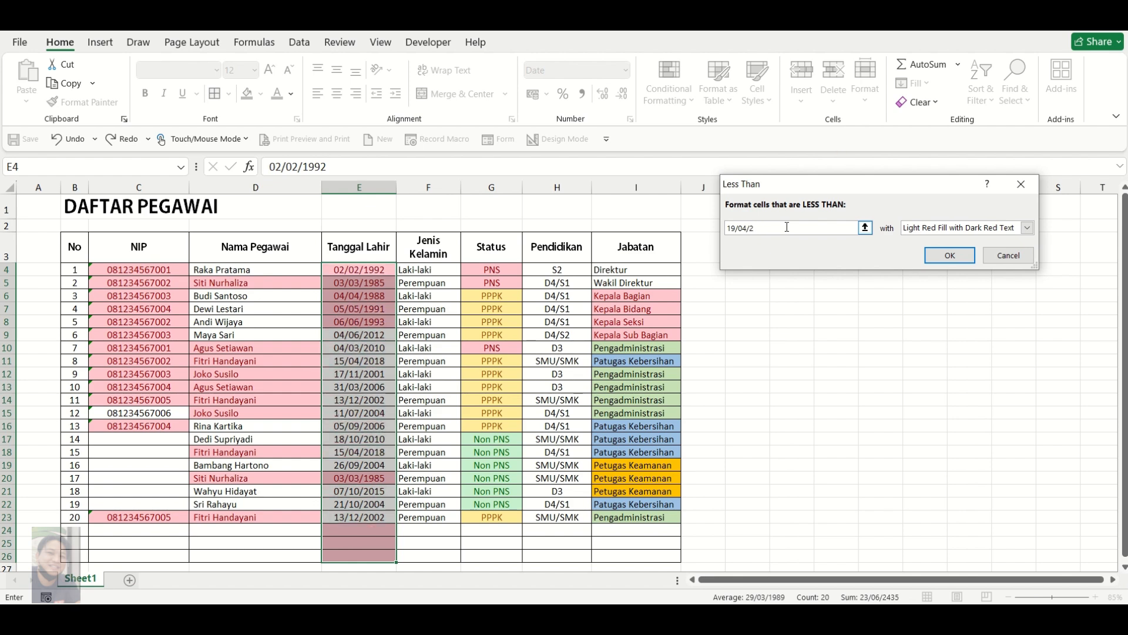
type("00")
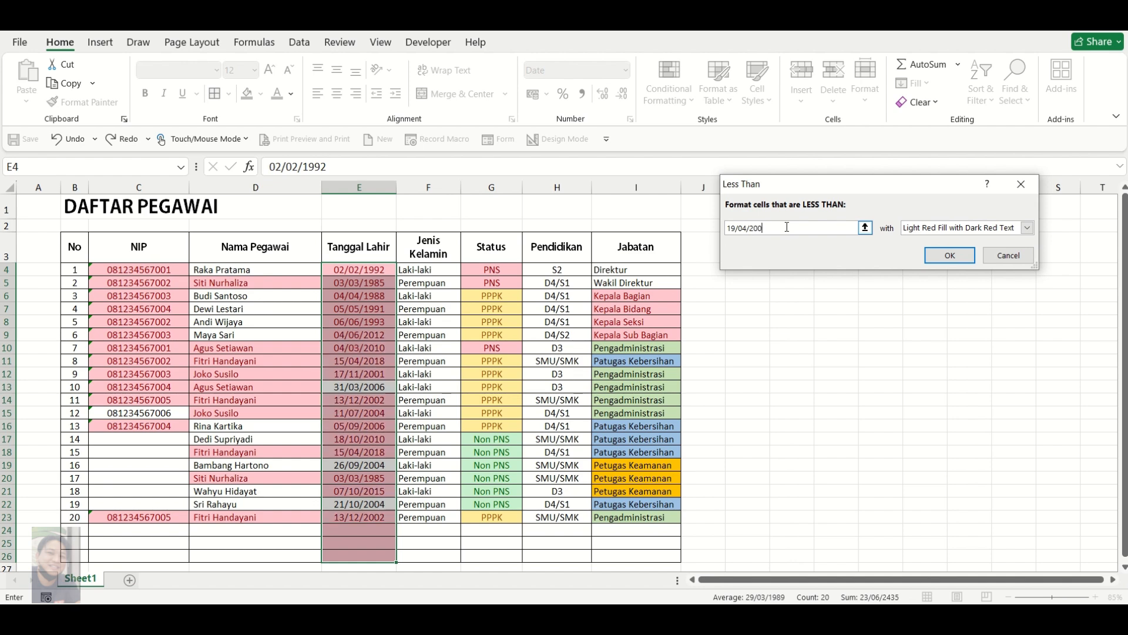
type("0")
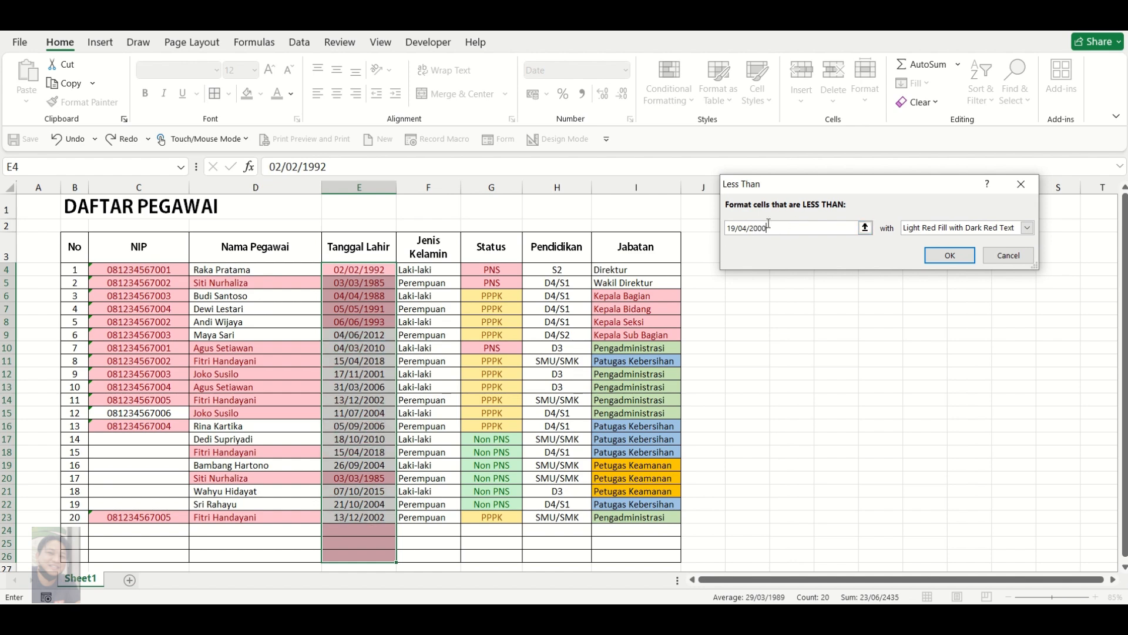
left_click_drag(746, 228, 717, 230)
type("31")
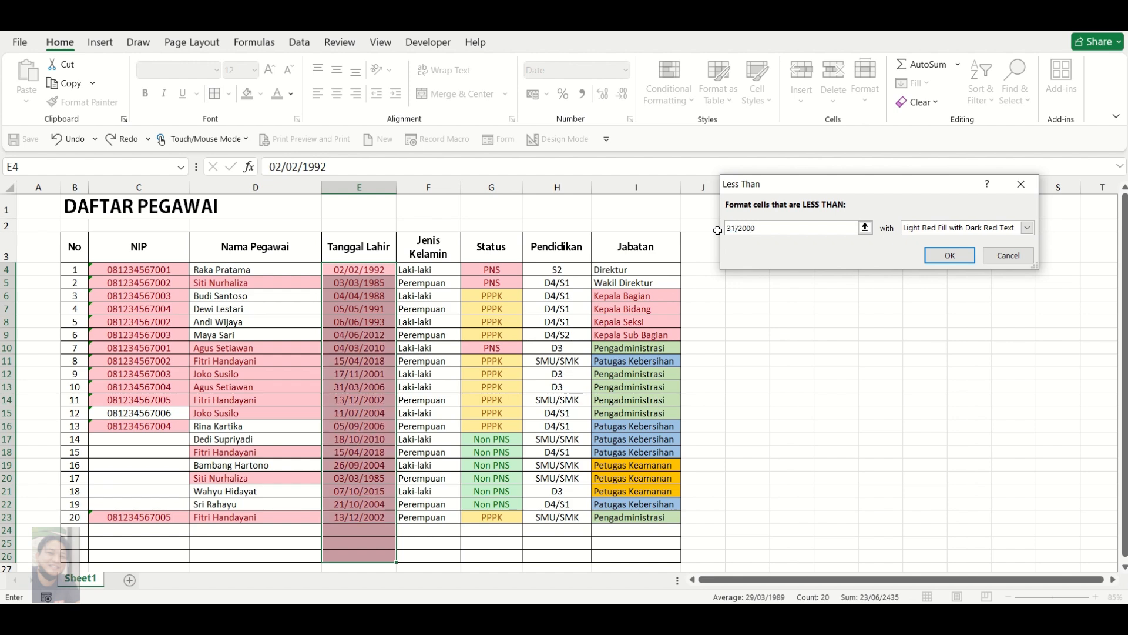
type("/12")
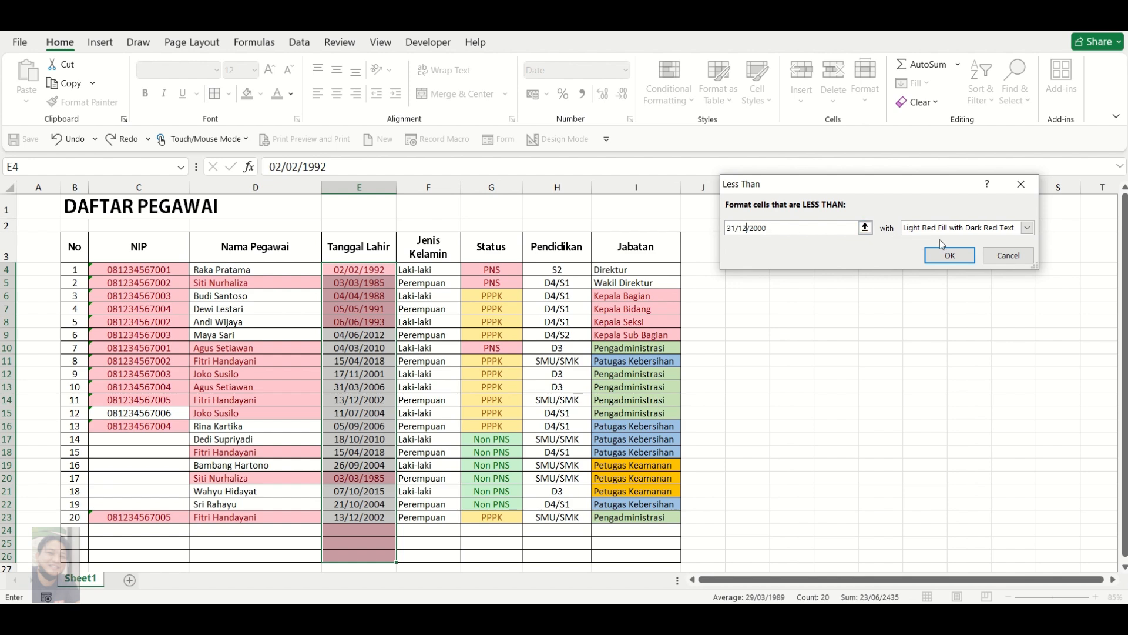
- Give the Less Than rule the Green Fill with Dark Green Text format and apply it
left_click(1027, 229)
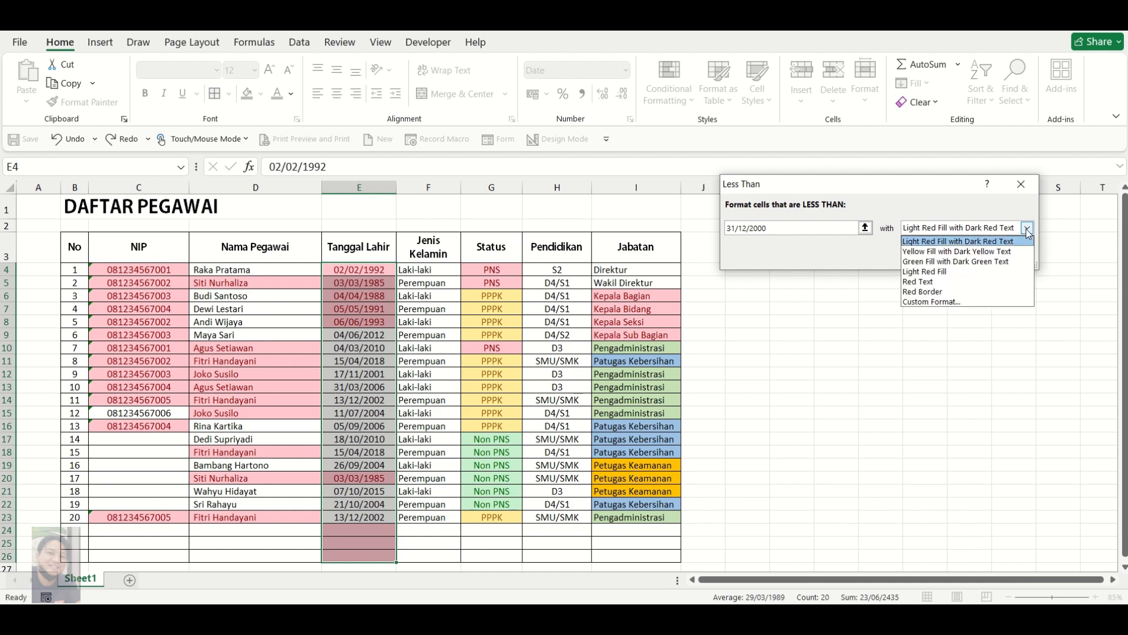
left_click(1005, 261)
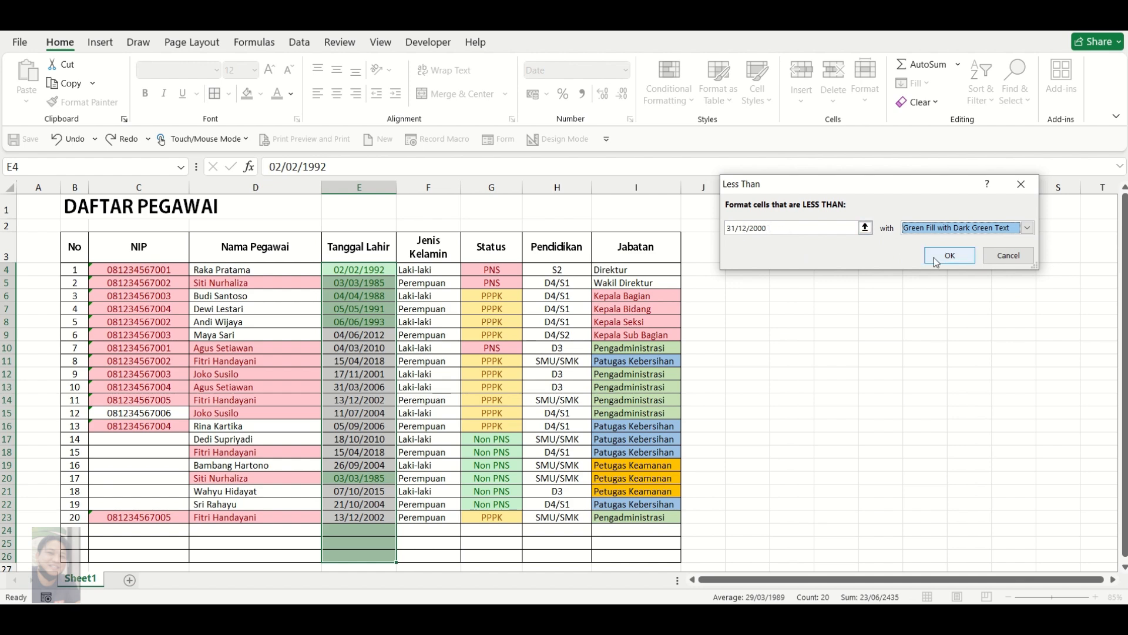
left_click(948, 255)
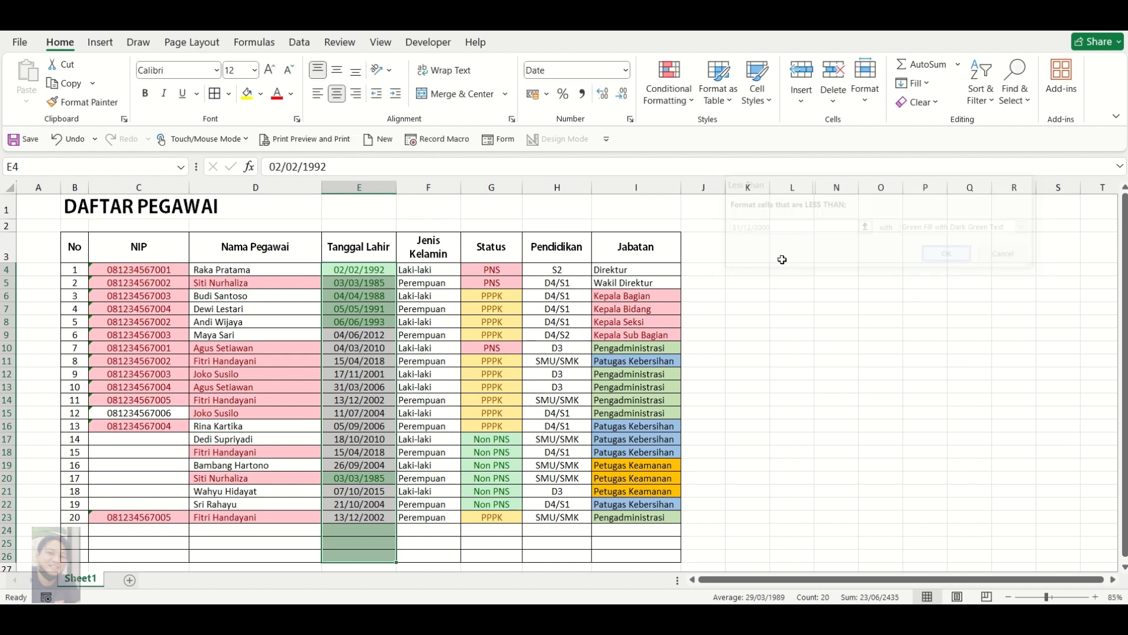
left_click(383, 413)
left_click(378, 496)
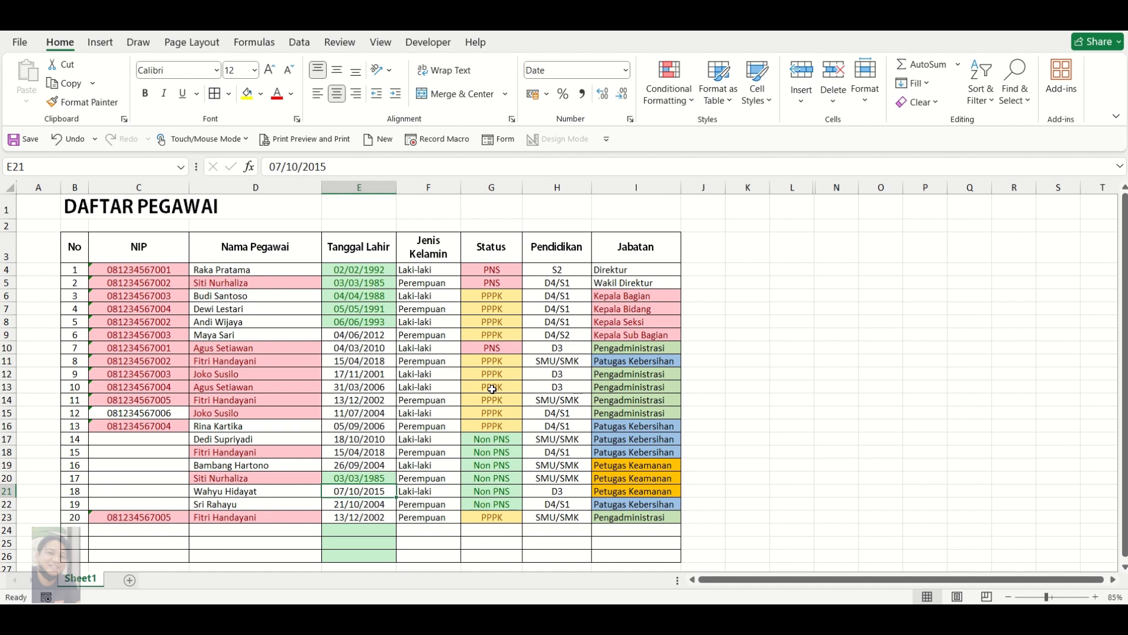
scroll(611, 375, "down", 1)
scroll(611, 375, "up", 1)
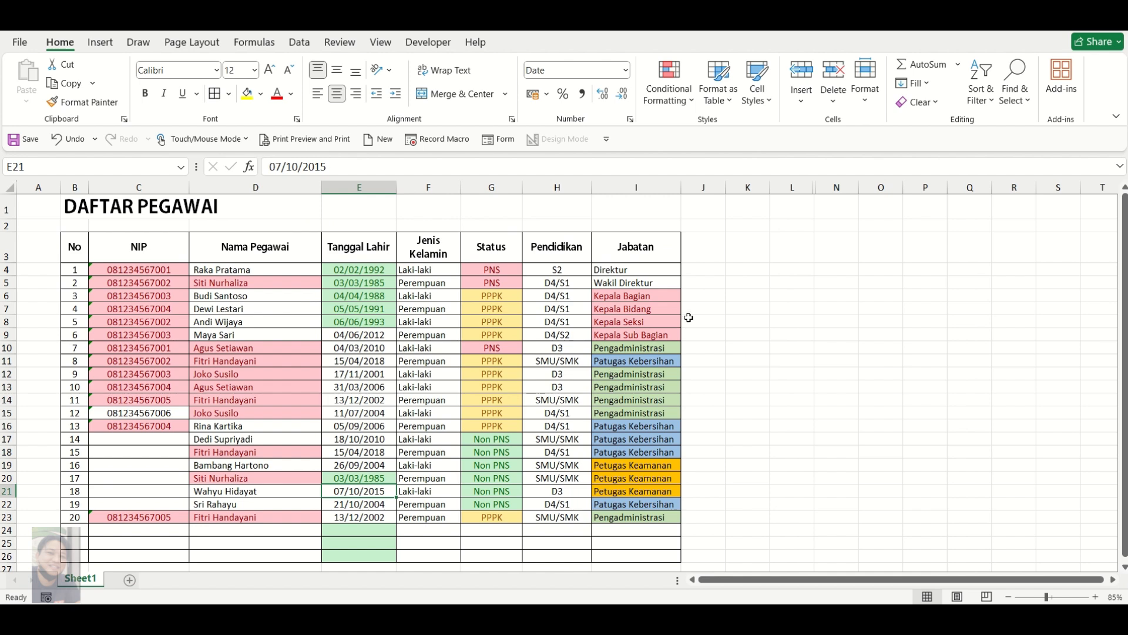